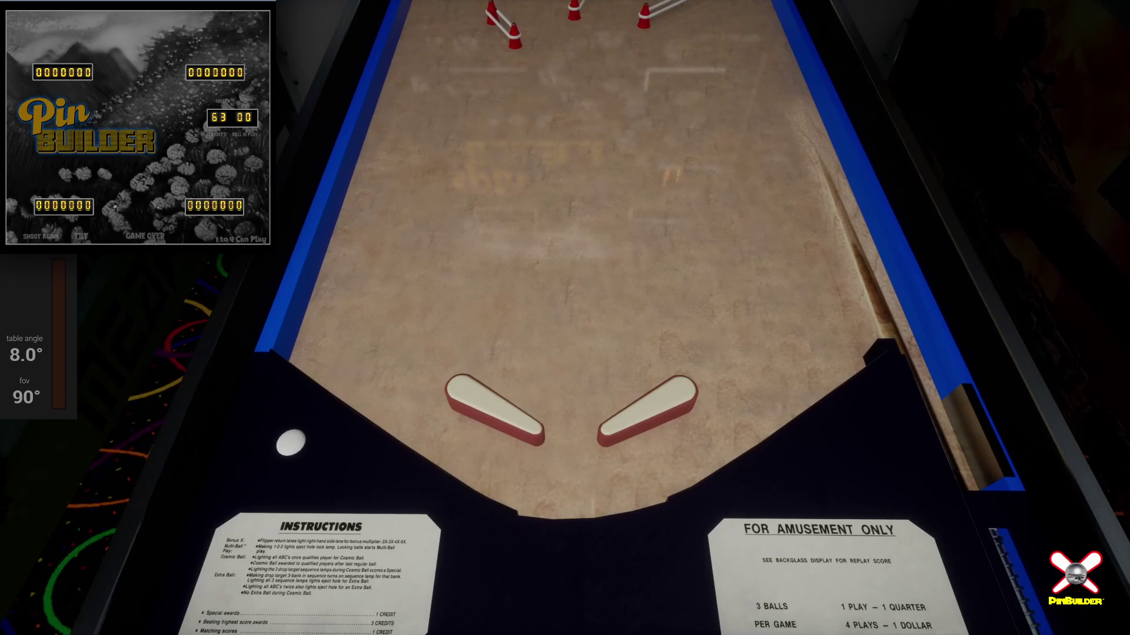
Exit play mode to the editor and try the left flipper's rest angle slider.
key(Escape)
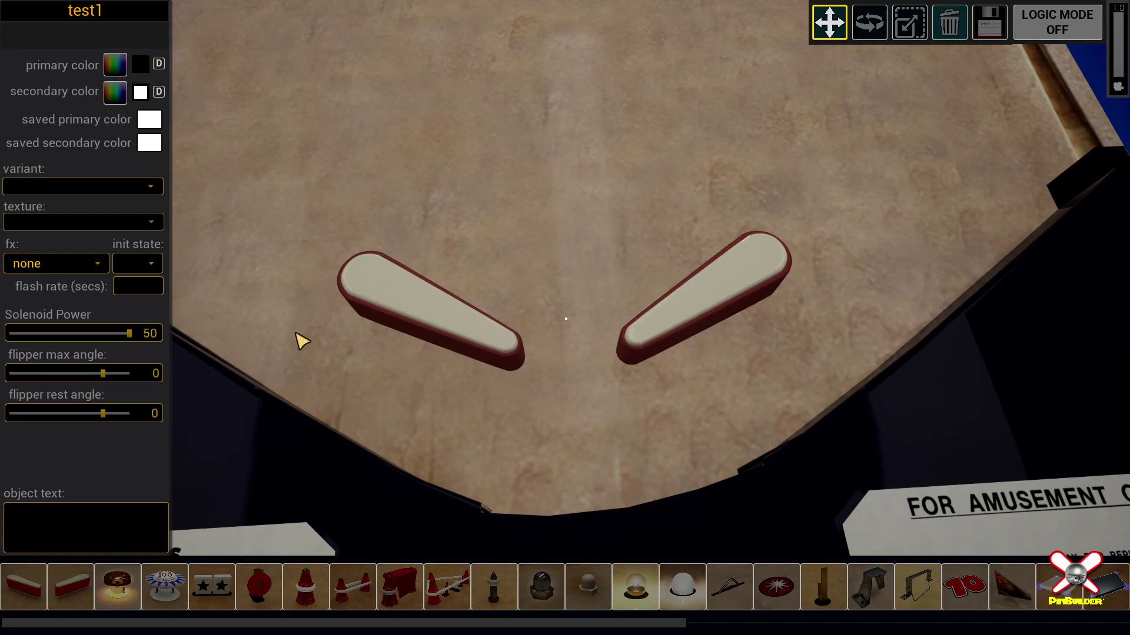
drag(103, 415, 62, 418)
Try a few rest angles on the left flipper and shift it to x -331, y -85.
click(371, 292)
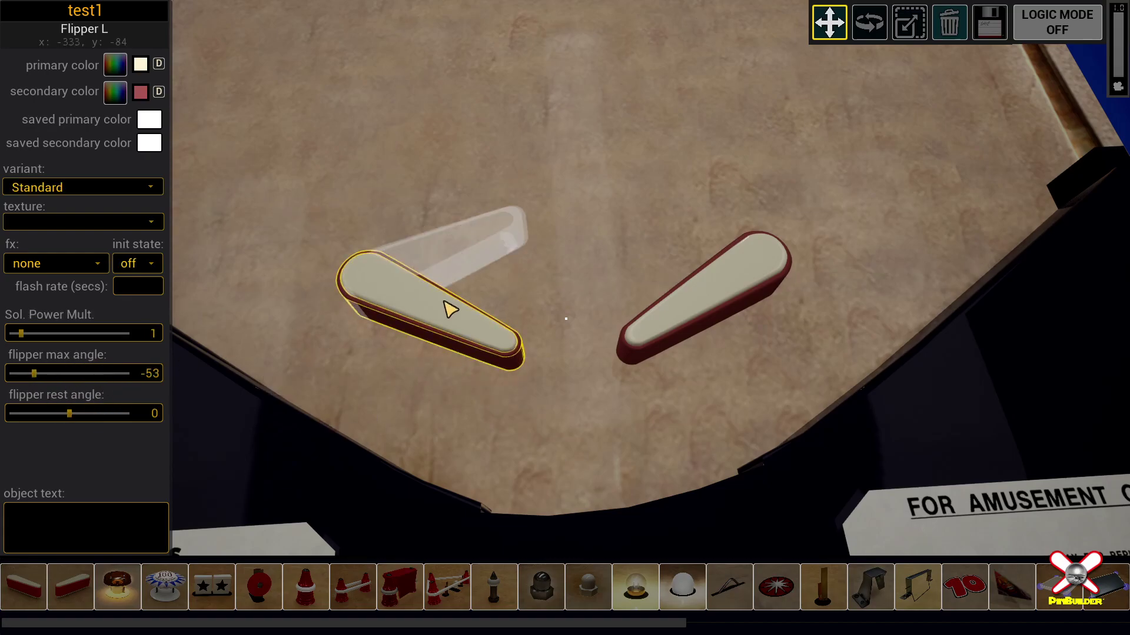
mouse_move(71, 414)
mouse_down()
mouse_move(40, 416)
mouse_move(106, 421)
mouse_move(44, 427)
mouse_move(96, 430)
mouse_move(82, 432)
mouse_move(3, 428)
mouse_move(180, 426)
mouse_move(69, 423)
mouse_up()
mouse_move(369, 284)
mouse_down()
mouse_move(357, 216)
mouse_move(393, 208)
mouse_move(295, 267)
mouse_move(387, 283)
mouse_move(383, 243)
mouse_move(367, 278)
mouse_up()
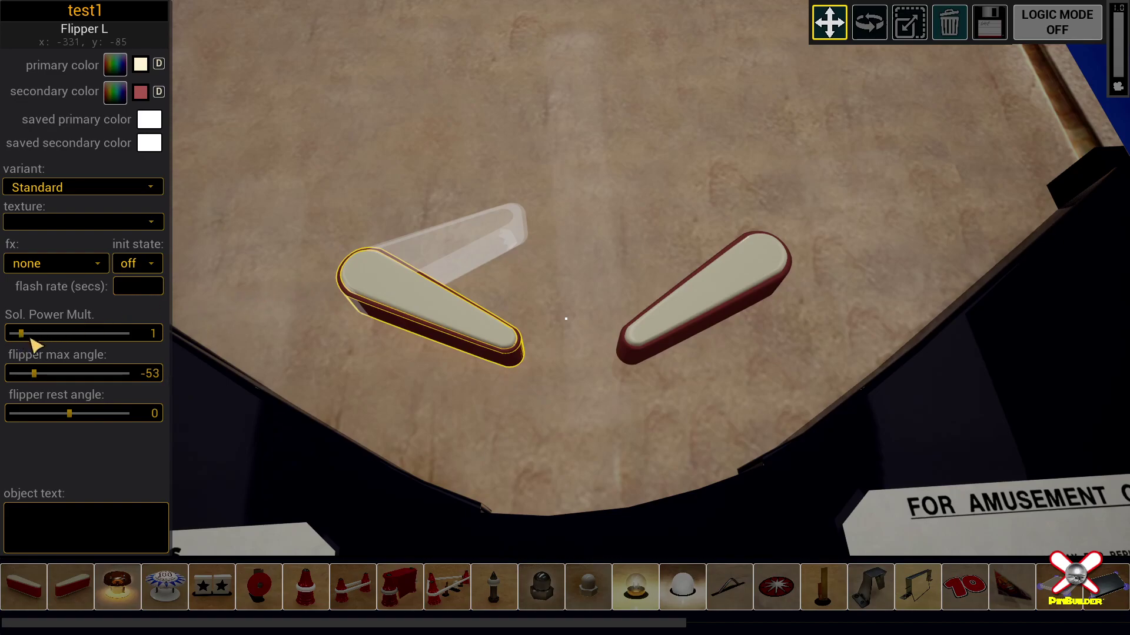
Set left flipper angles to -34/-12 and right to 90/-39, save, and enter play mode.
mouse_move(36, 375)
mouse_down()
mouse_move(3, 375)
mouse_move(102, 392)
mouse_move(46, 391)
mouse_up()
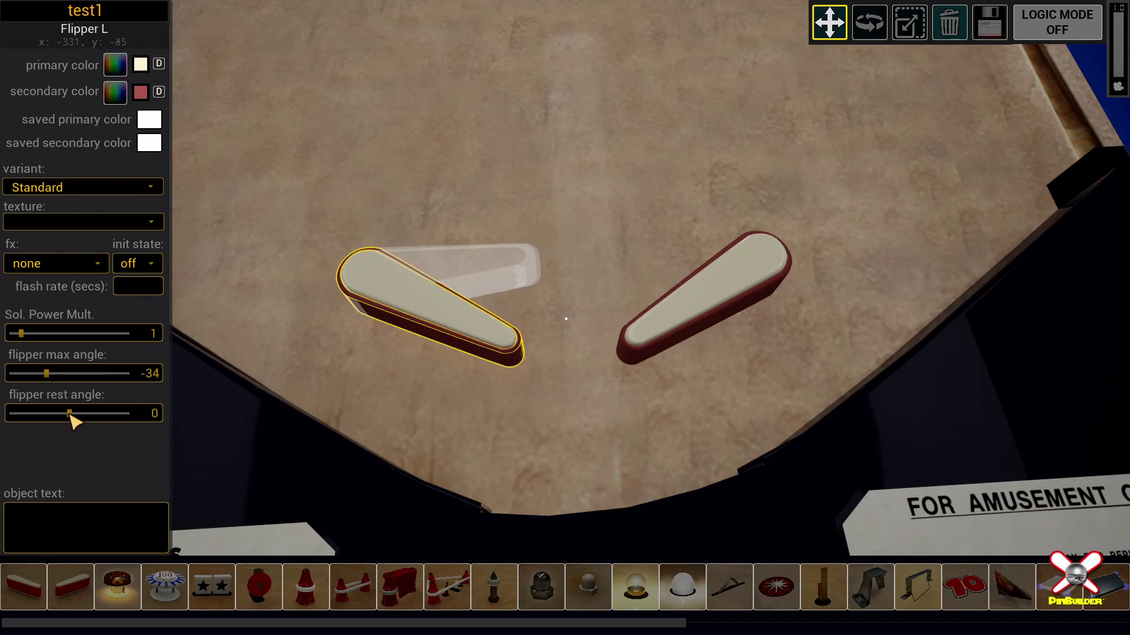
drag(70, 414, 62, 414)
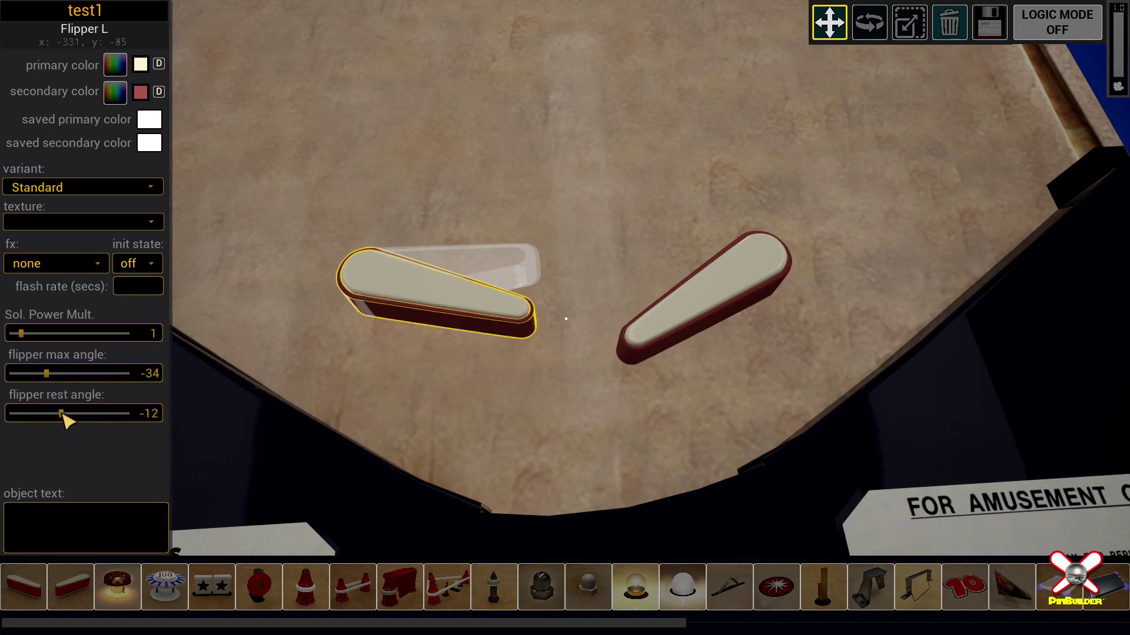
click(758, 283)
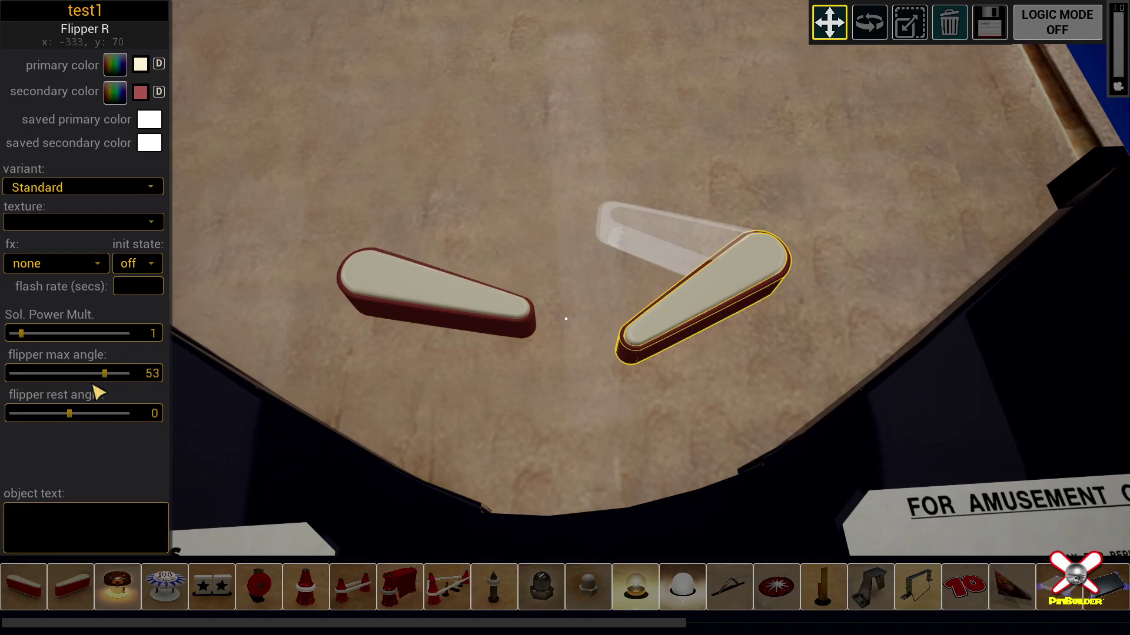
drag(104, 377, 136, 383)
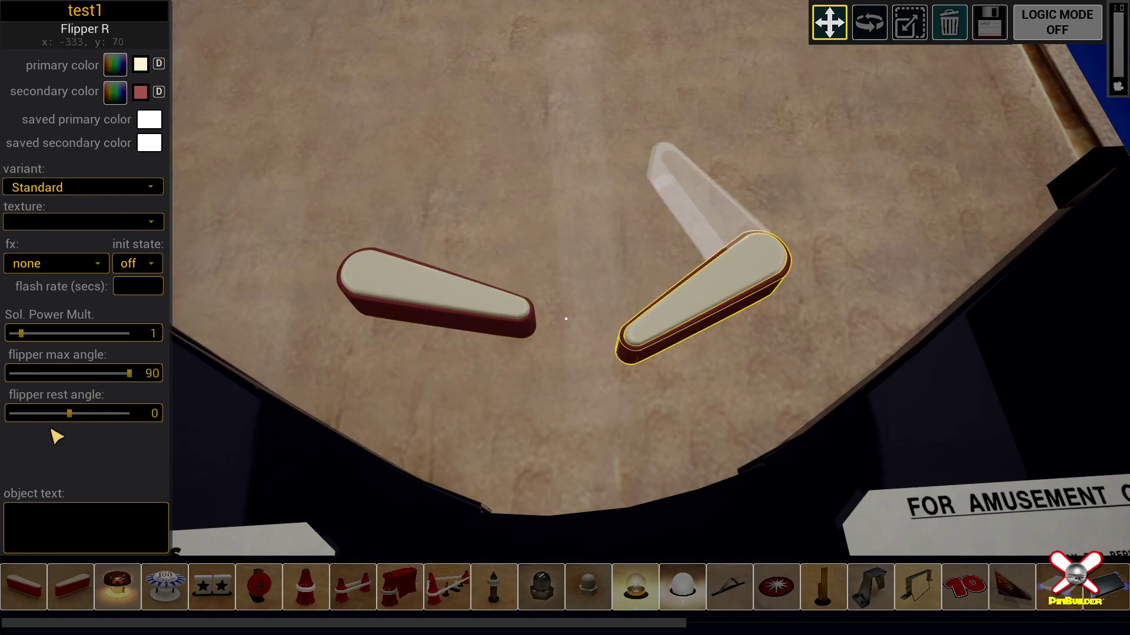
drag(68, 414, 43, 413)
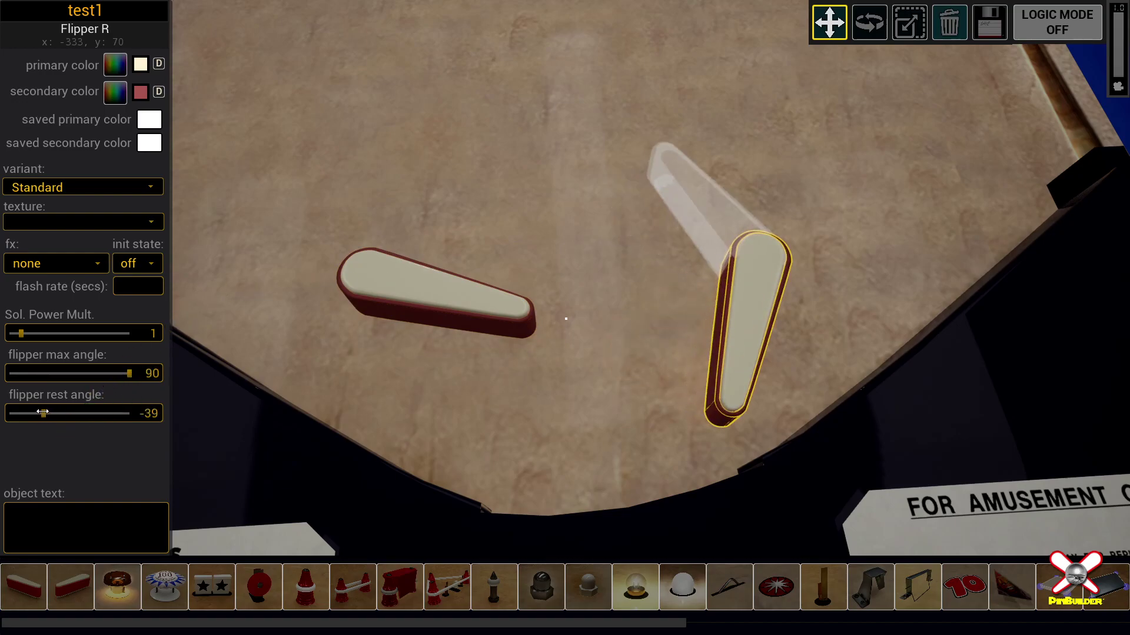
key(ctrl+s)
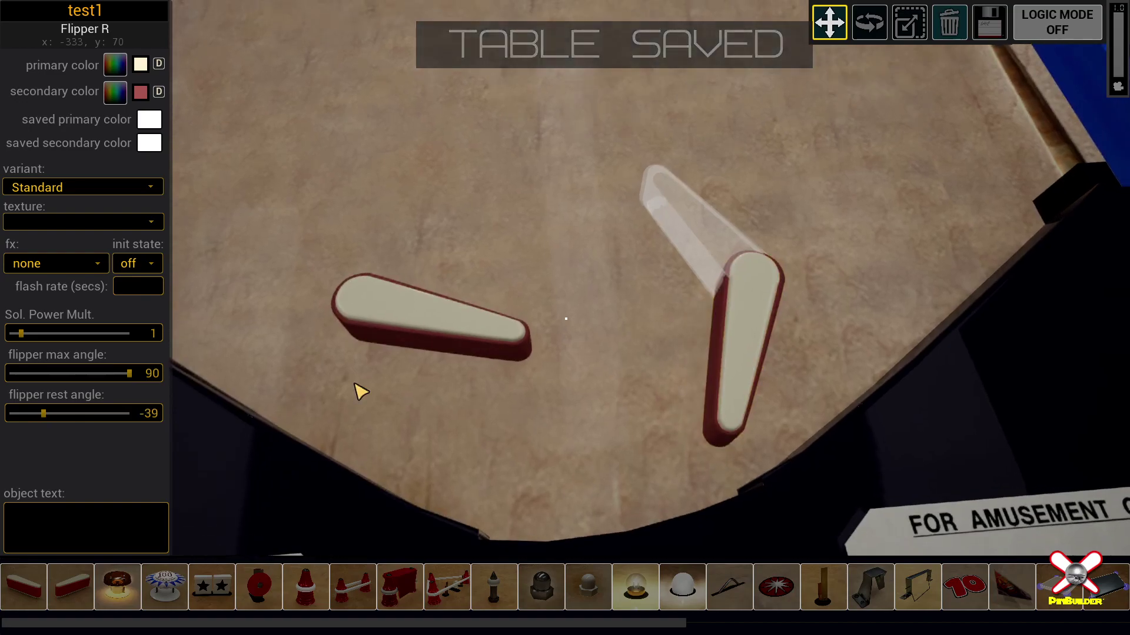
key(p)
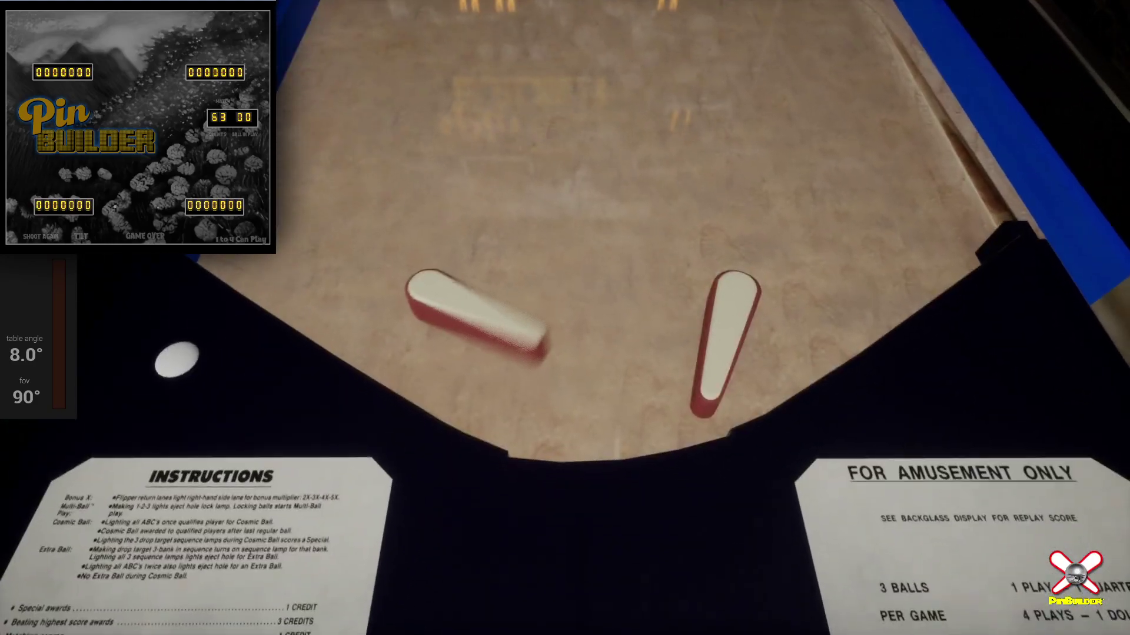
Back in the editor, give the left flipper max angle -51 and rest angle 10, then save.
key(p)
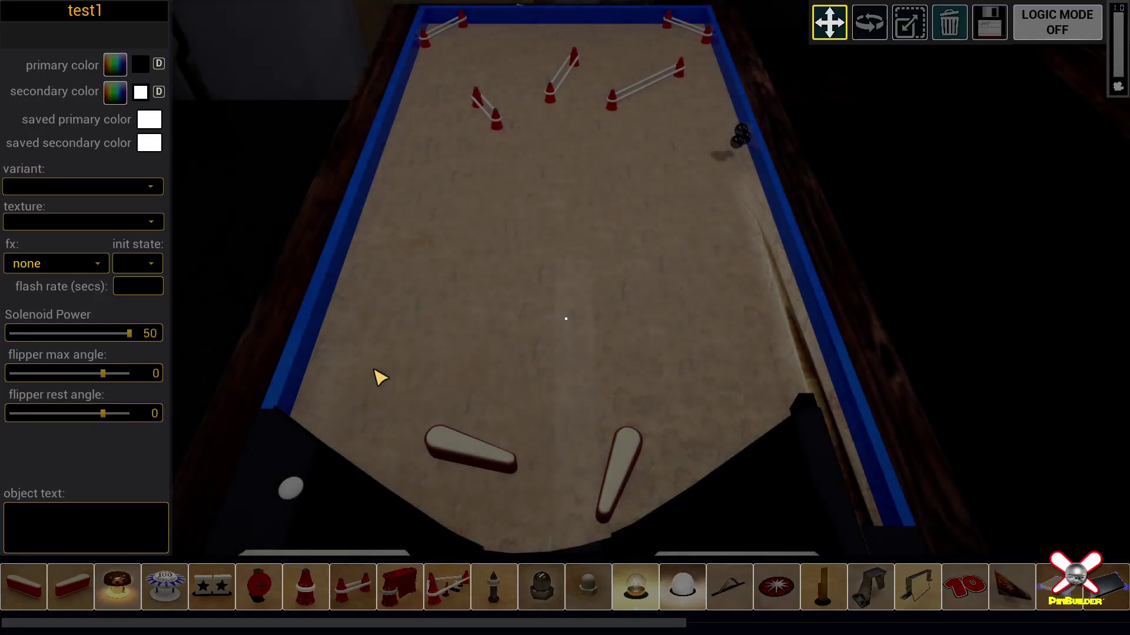
click(445, 456)
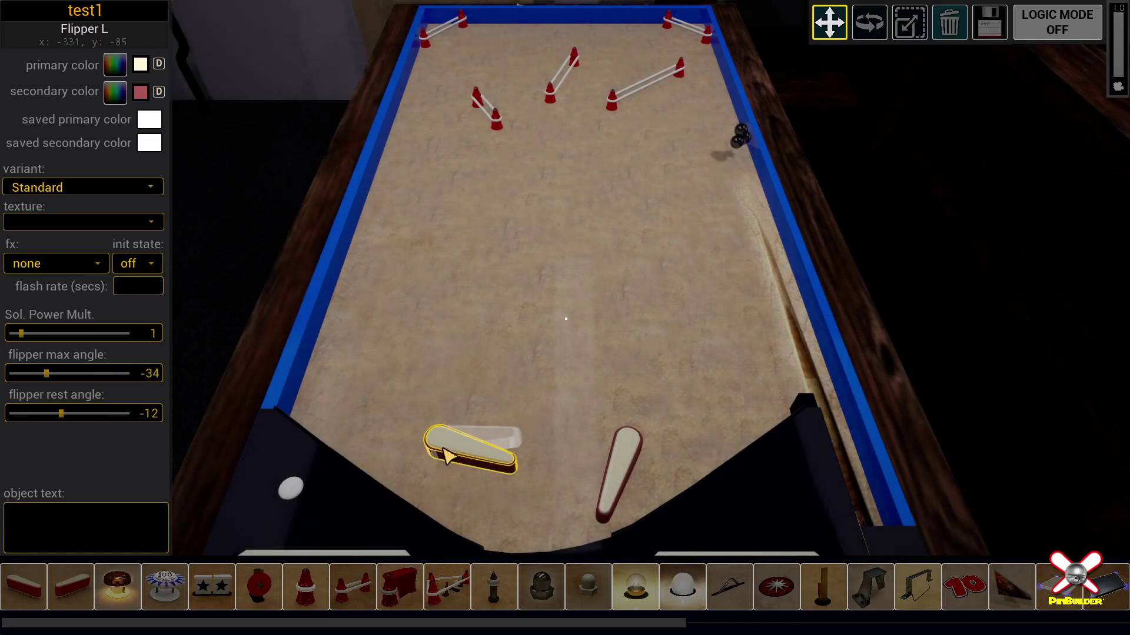
drag(61, 414, 83, 414)
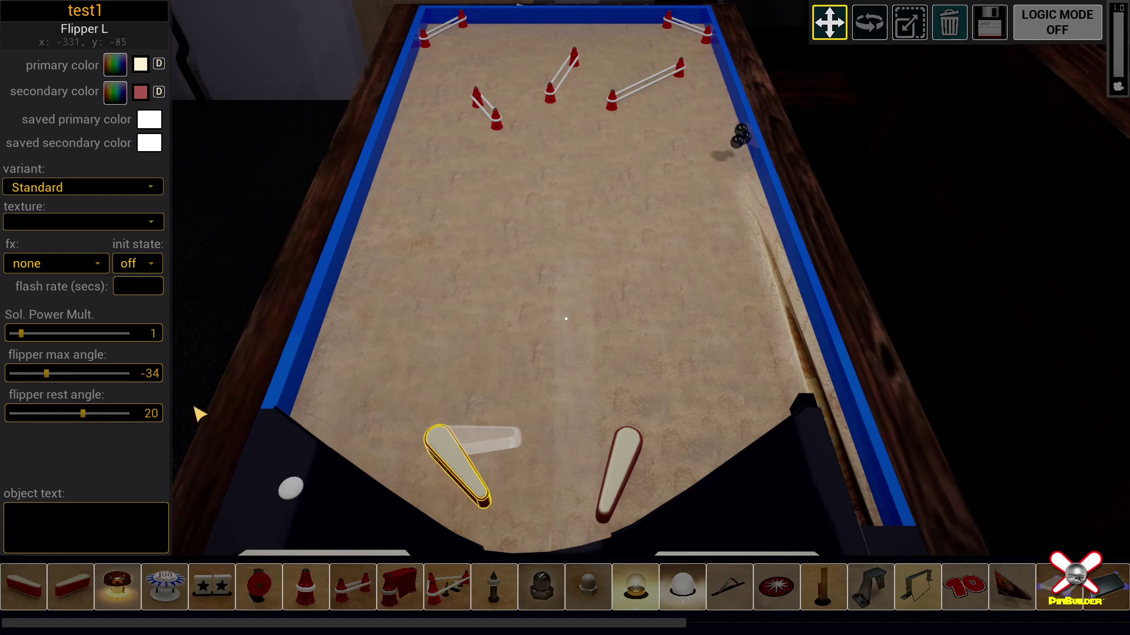
mouse_move(41, 372)
mouse_down()
mouse_move(54, 373)
mouse_move(35, 373)
mouse_up()
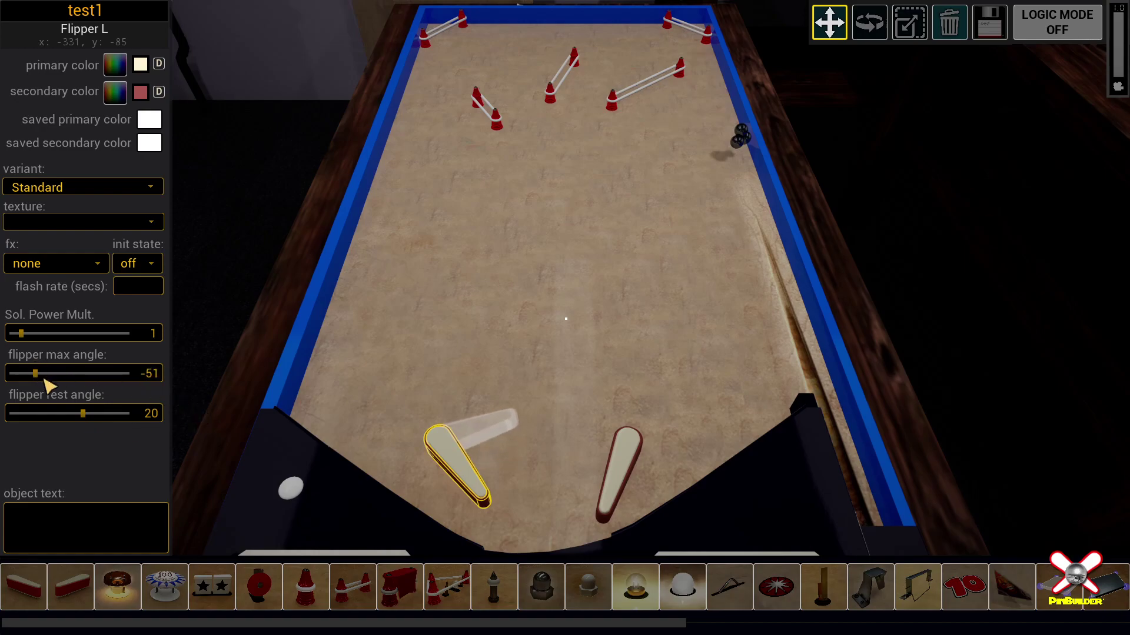
drag(76, 410, 75, 410)
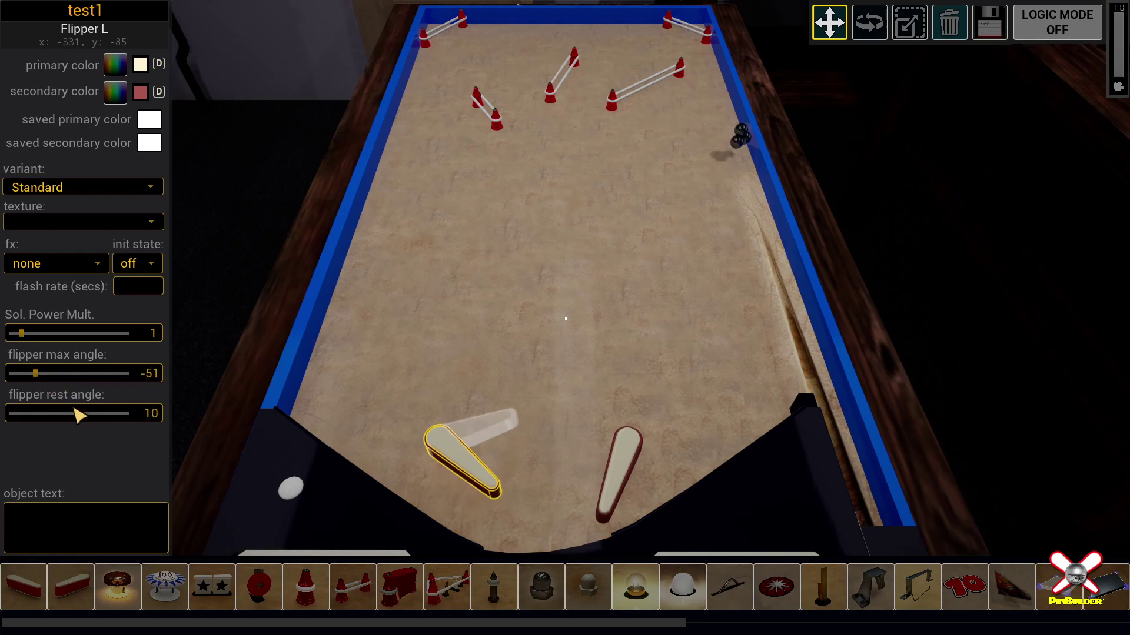
key(ctrl+s)
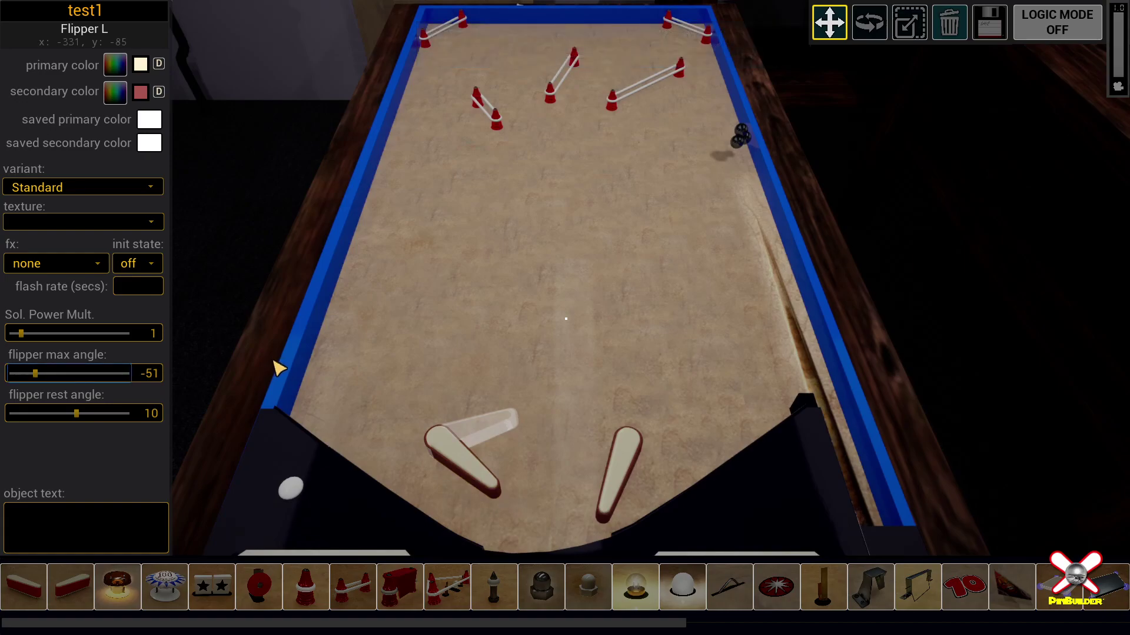
Play the table in cabinet view, flip both flippers repeatedly, then return to the editor.
key(a)
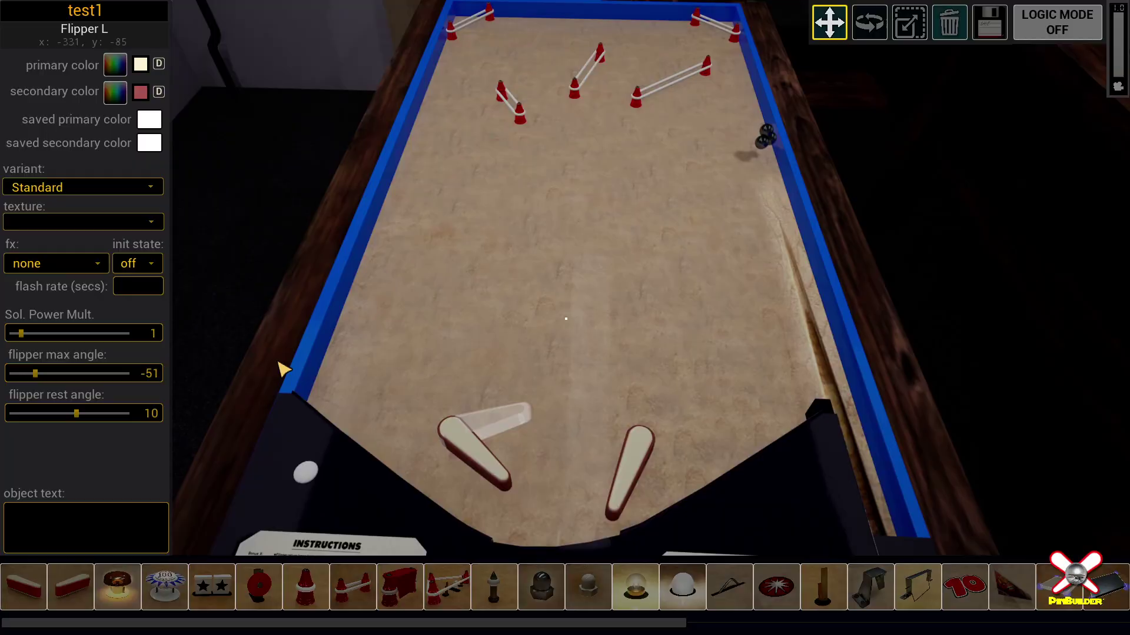
key(p)
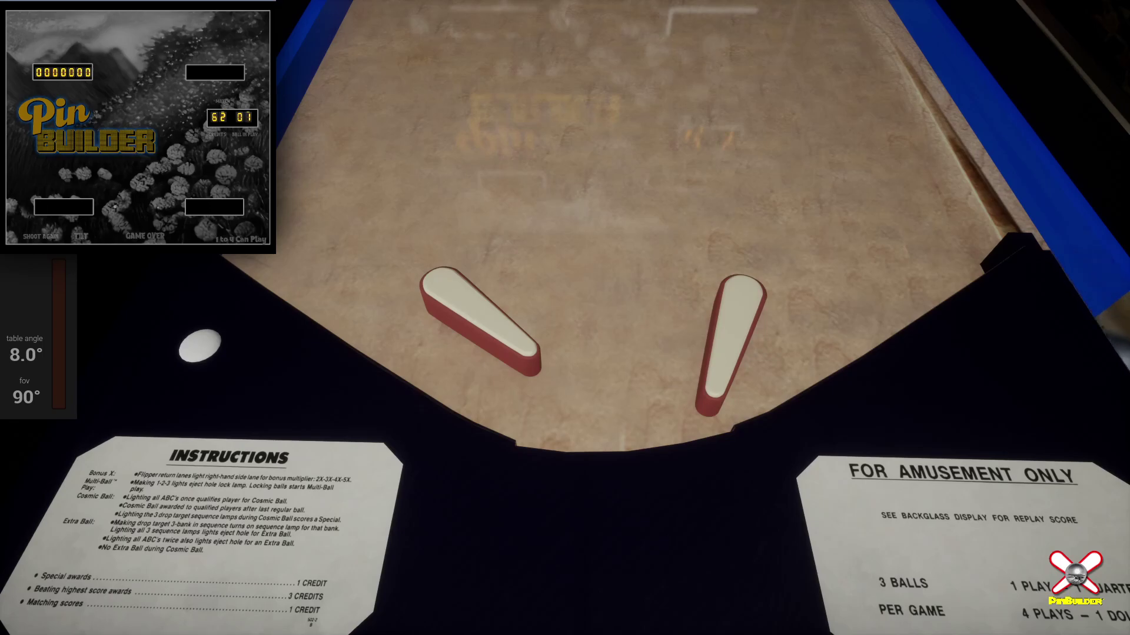
key(Shift_R)
key(Shift_L)
key(Shift_L)
key(Shift_R)
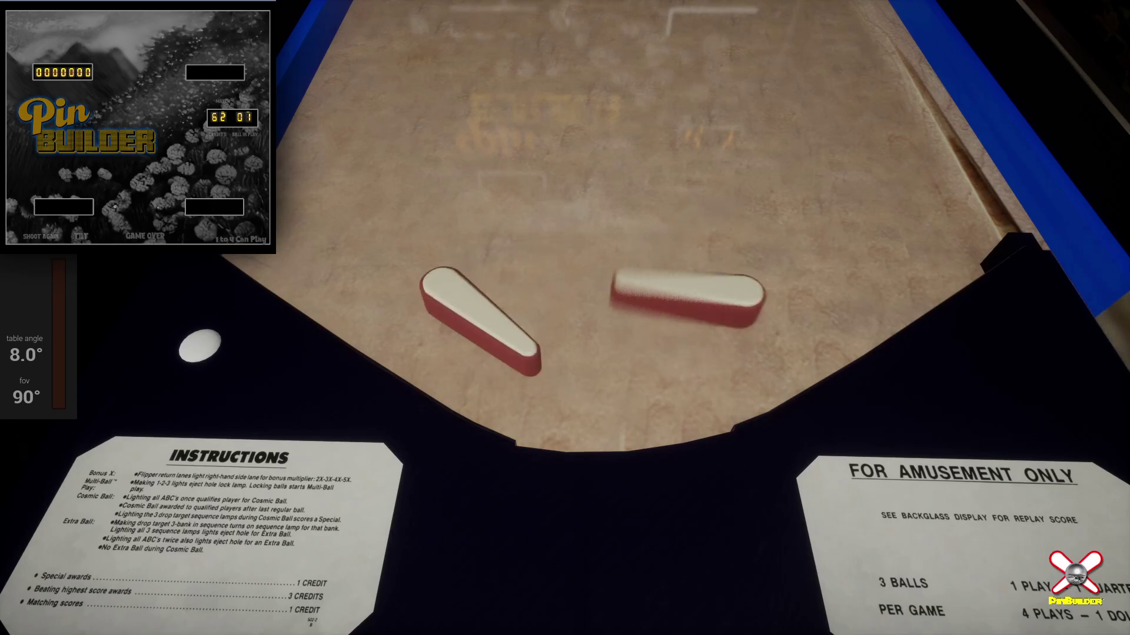
key(Shift_R)
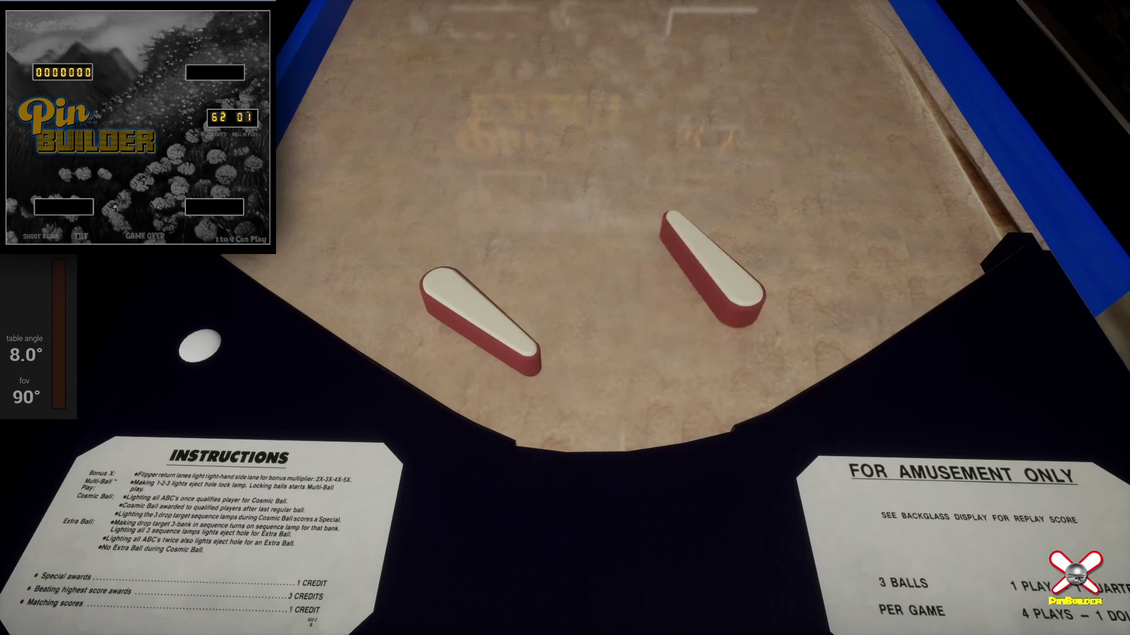
key(Shift_R)
key(Shift_R)
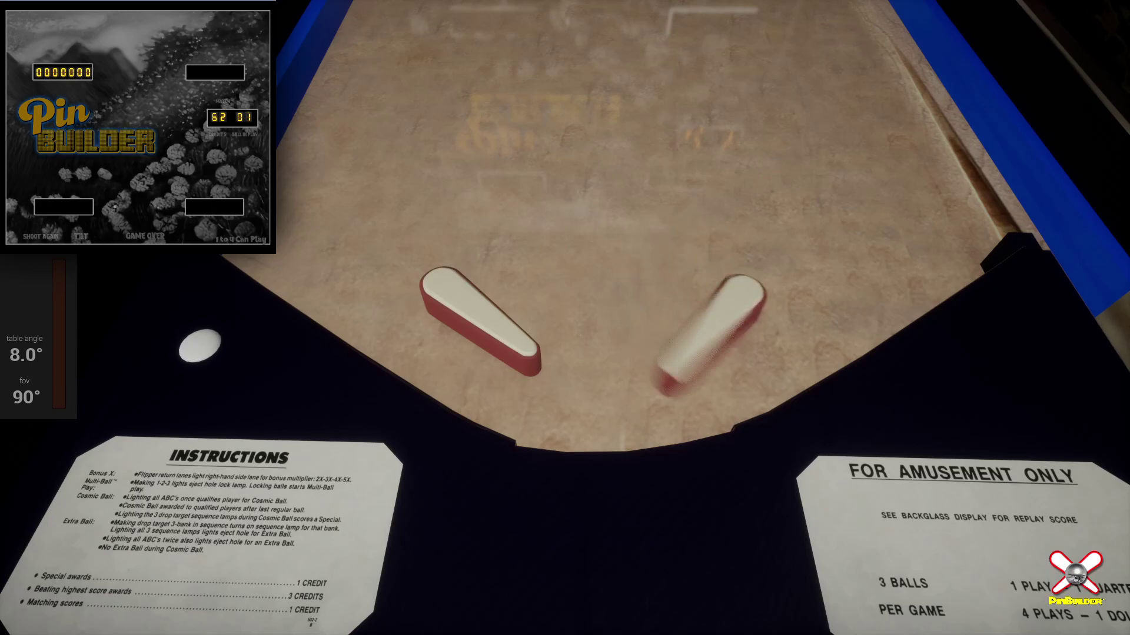
key(Shift_R)
key(Shift_L)
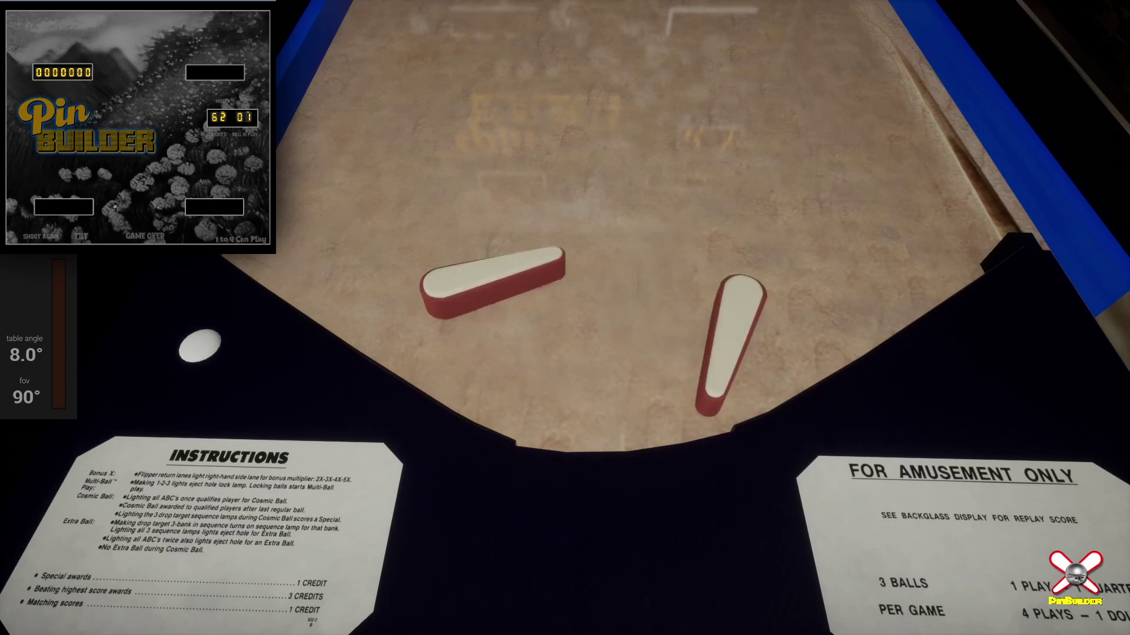
key(Shift_L)
key(Shift_L)
key(Shift_R)
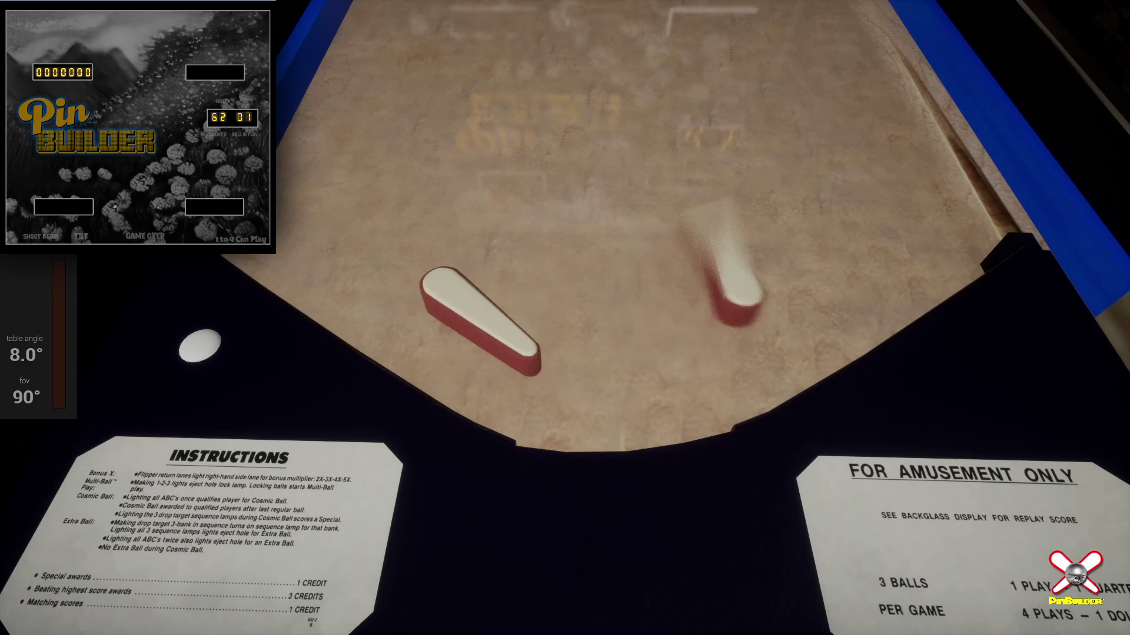
key(Shift_R)
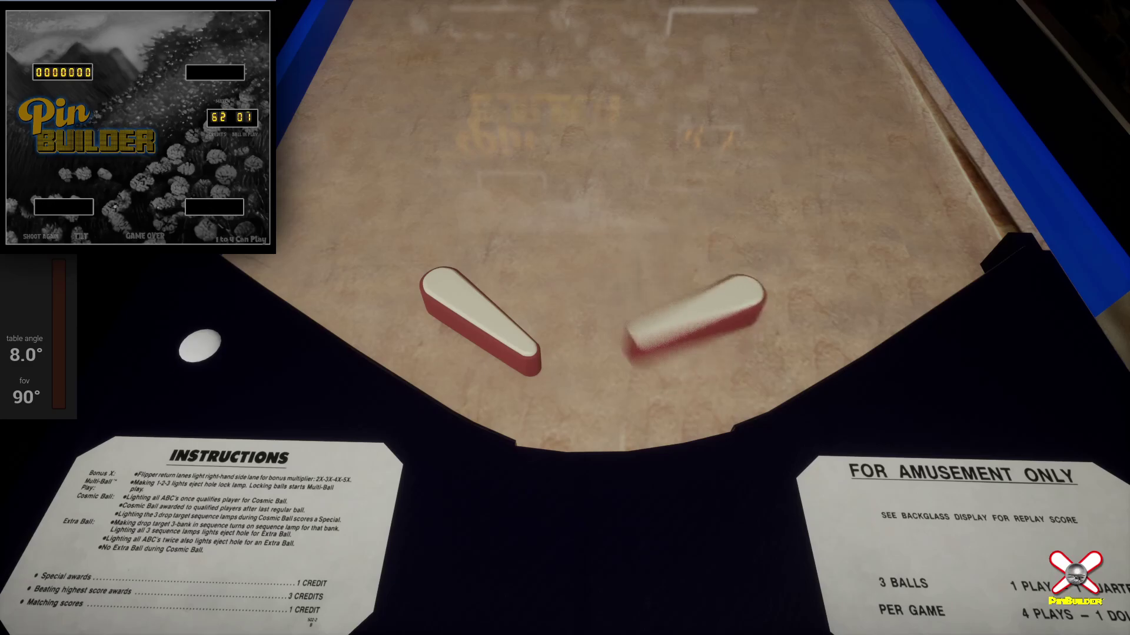
key(Shift_R)
key(Shift_L)
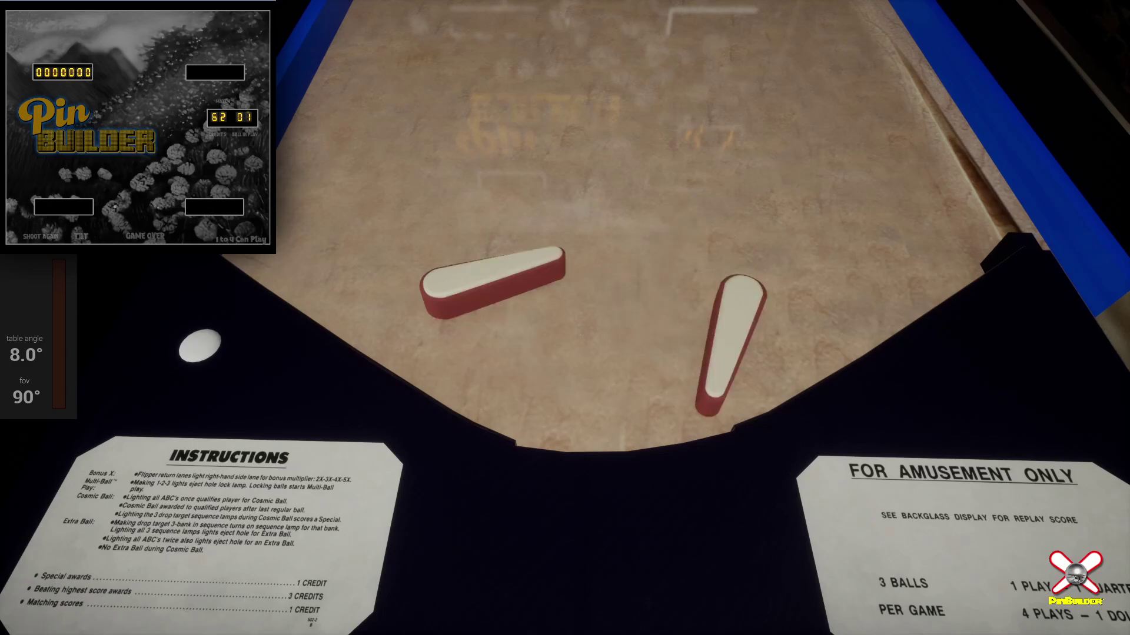
key(Shift_R)
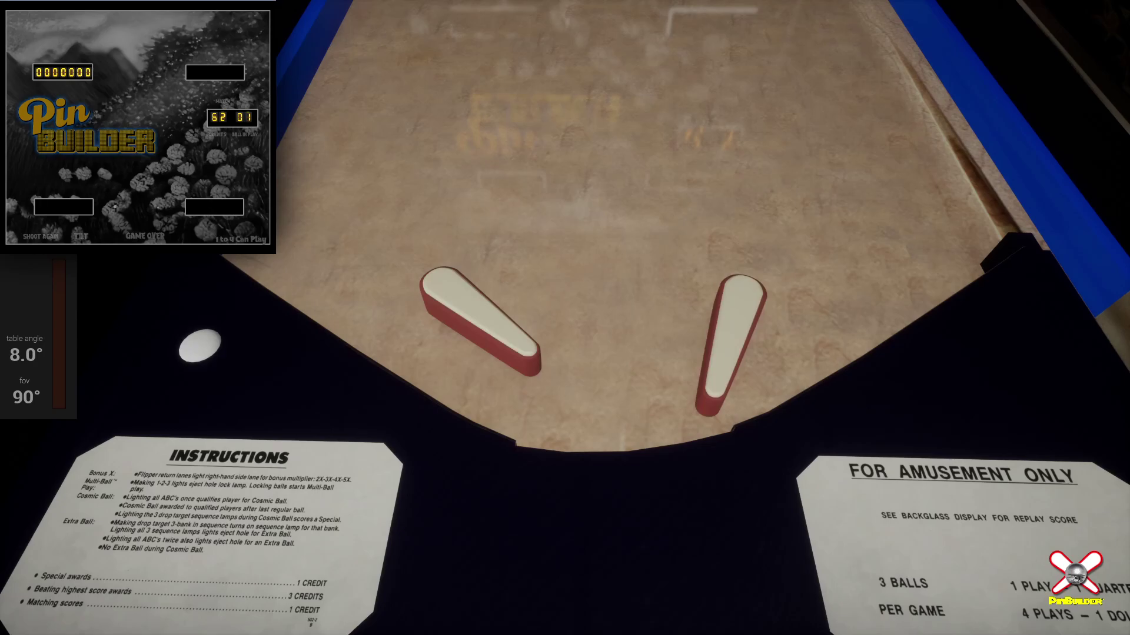
key(Shift_L)
key(Shift_R)
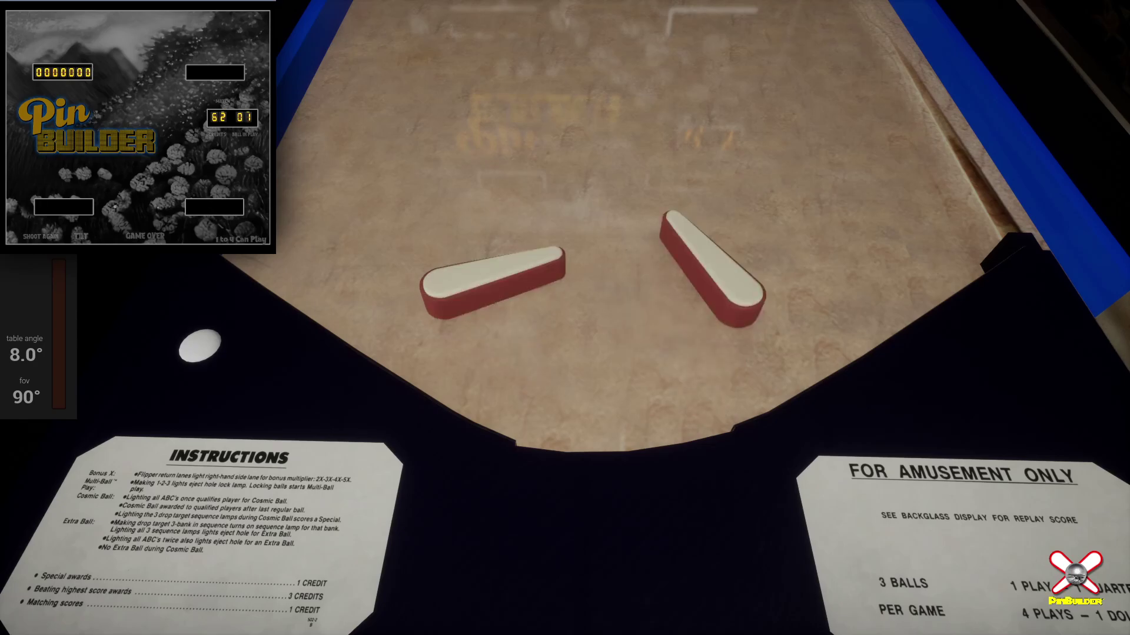
key(Shift_L)
key(Shift_R)
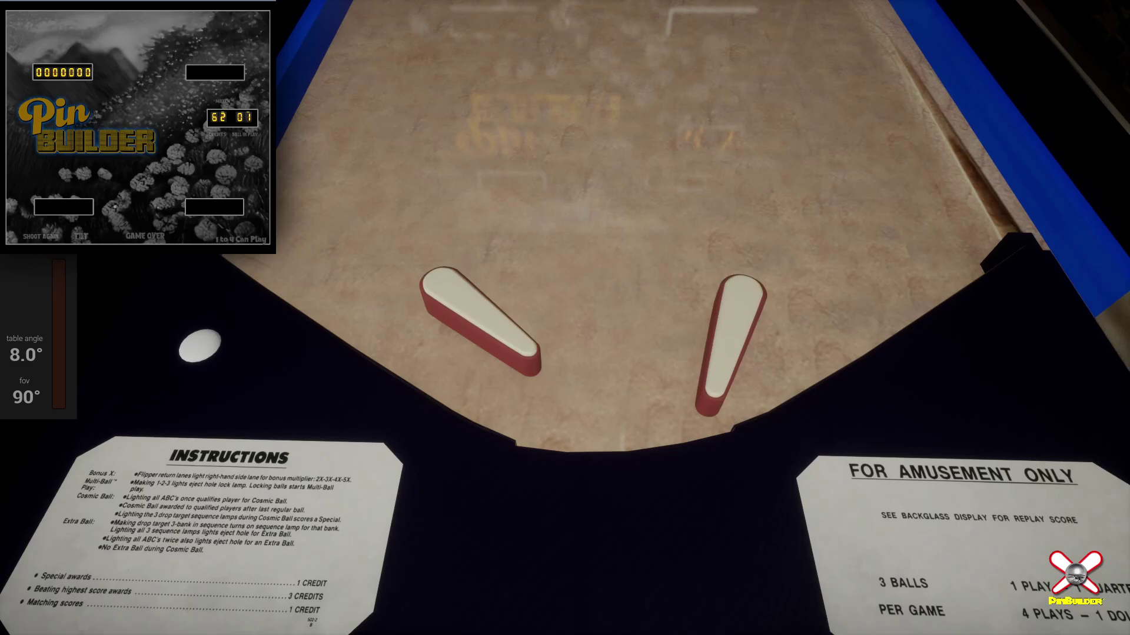
key(Escape)
Set the right flipper's max angle to 53 and rest angle to 0.
click(458, 450)
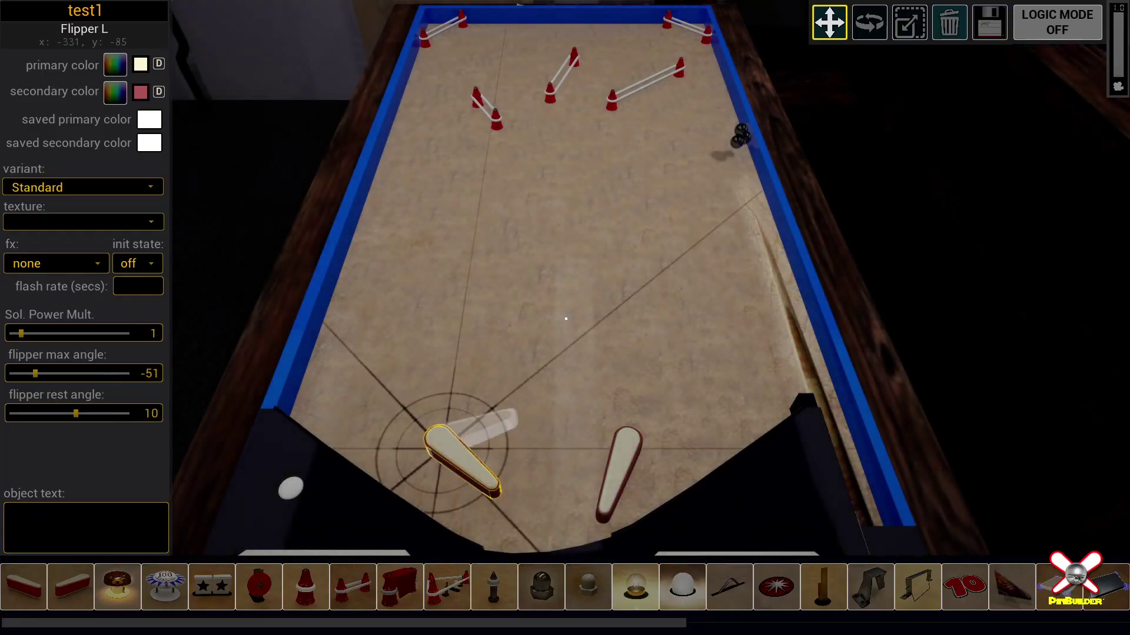
click(616, 460)
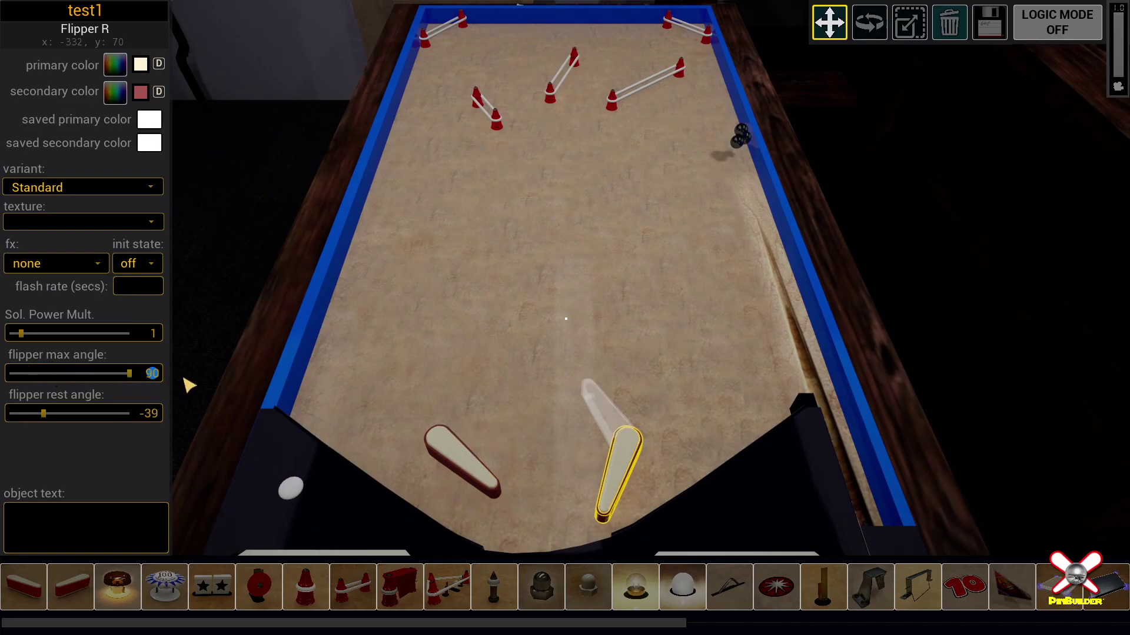
text(53)
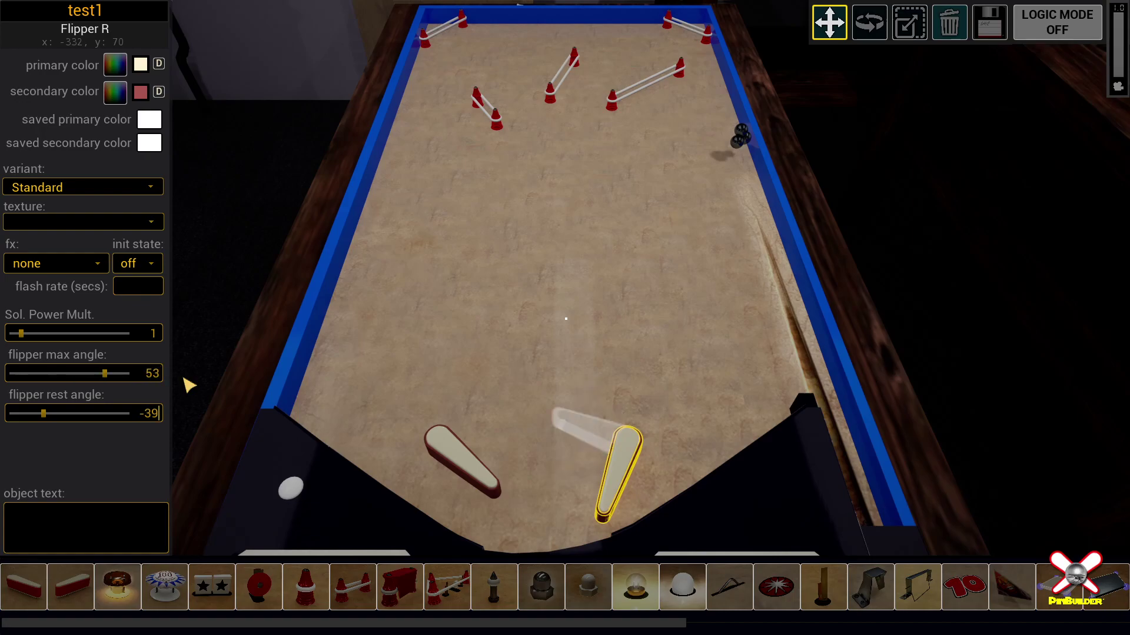
key(BackSpace)
key(BackSpace)
key(BackSpace)
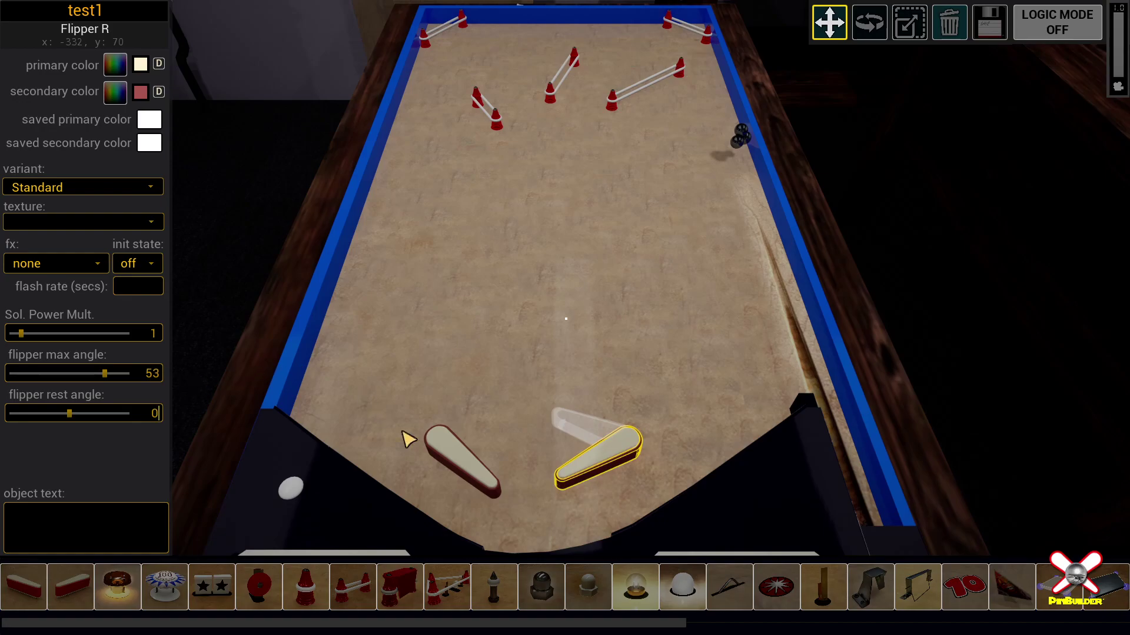
Set the left flipper's max angle to -53 and rest angle to 0.
click(450, 454)
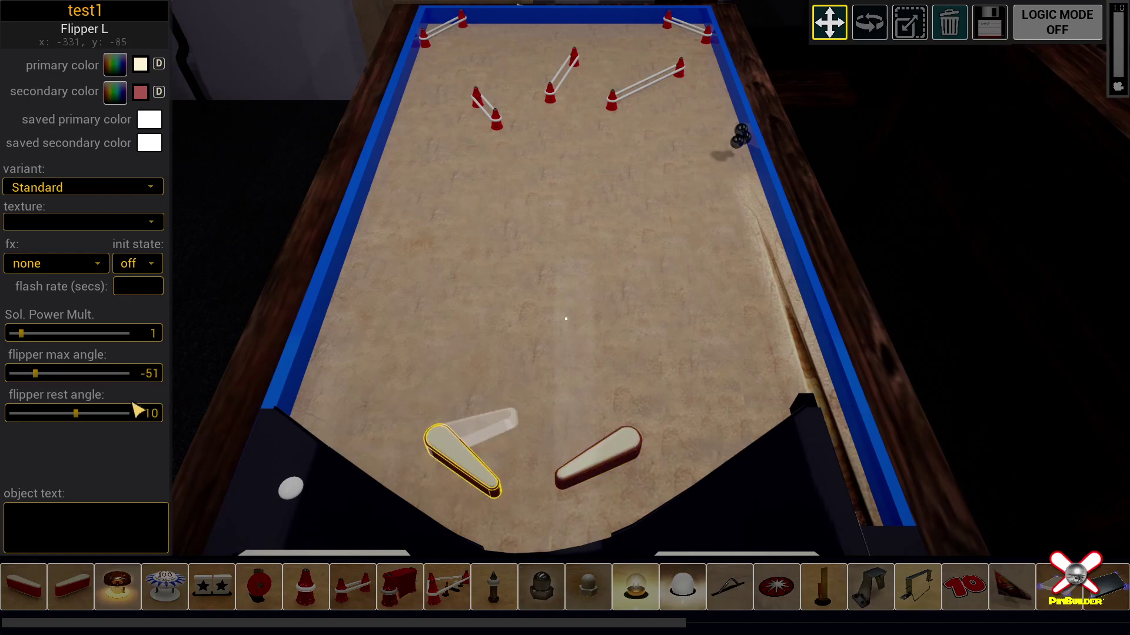
text(3)
key(Tab)
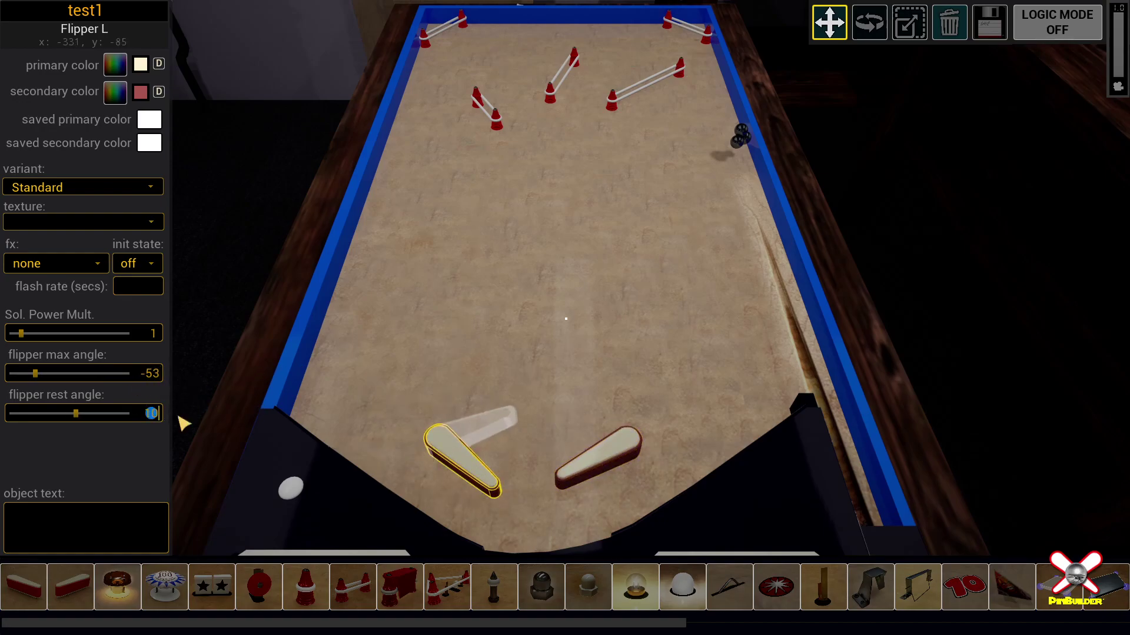
text(0)
key(shift+Tab)
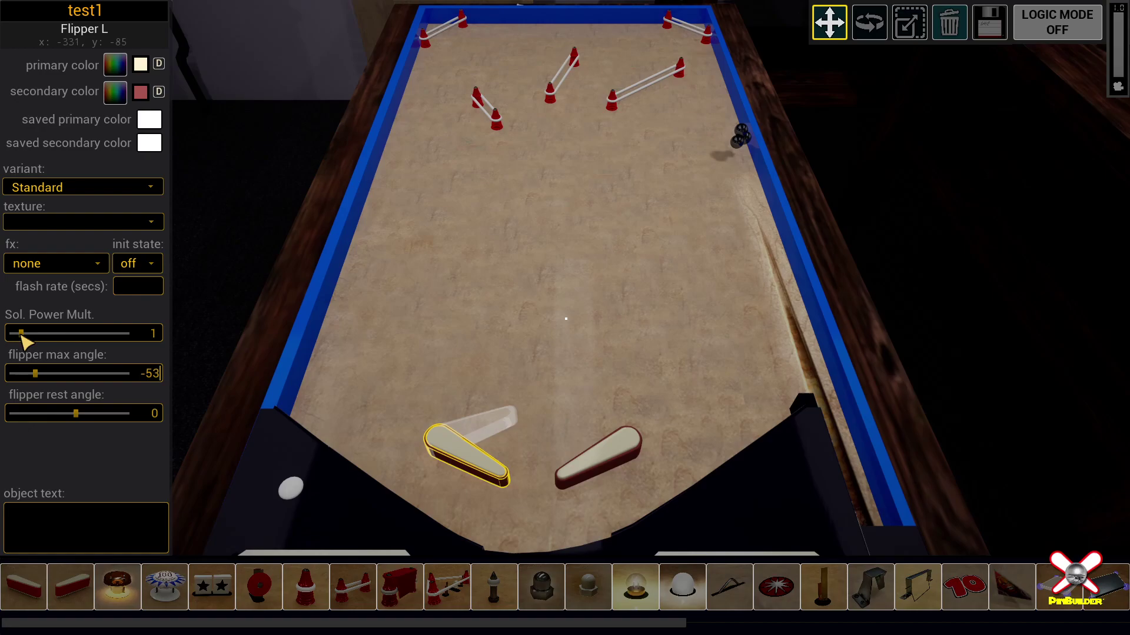
Set the left flipper's Sol. Power Mult. to .01 and save the table.
drag(21, 333, 33, 334)
drag(107, 336, 67, 329)
drag(65, 334, 49, 334)
key(ctrl+s)
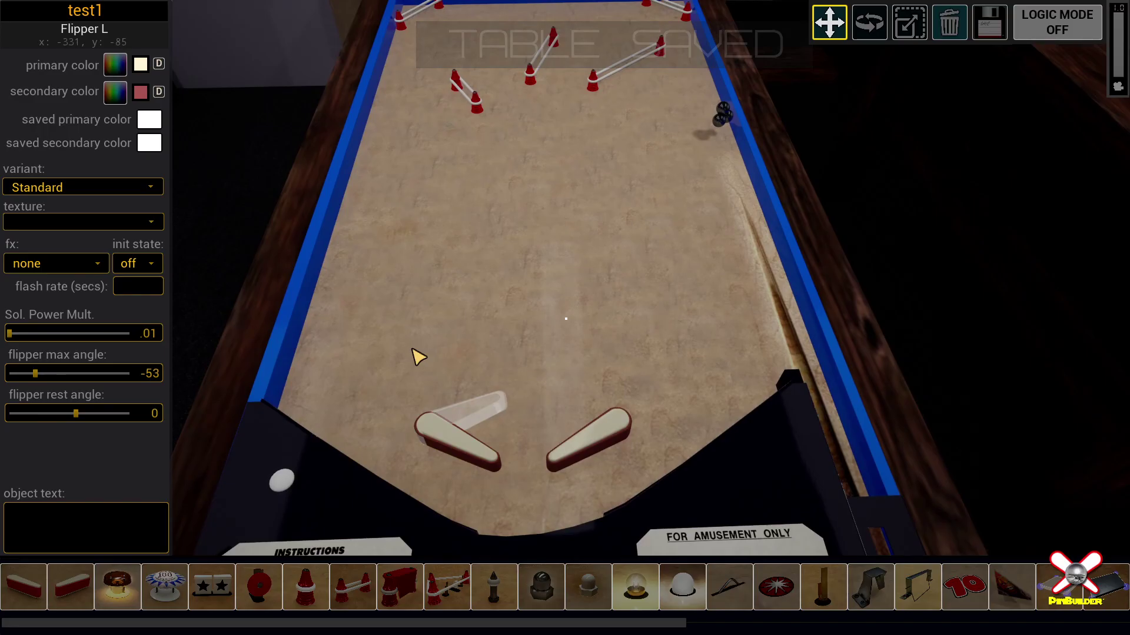
Enter play mode, start a ball, flip both flippers, and pull the camera back.
key(p)
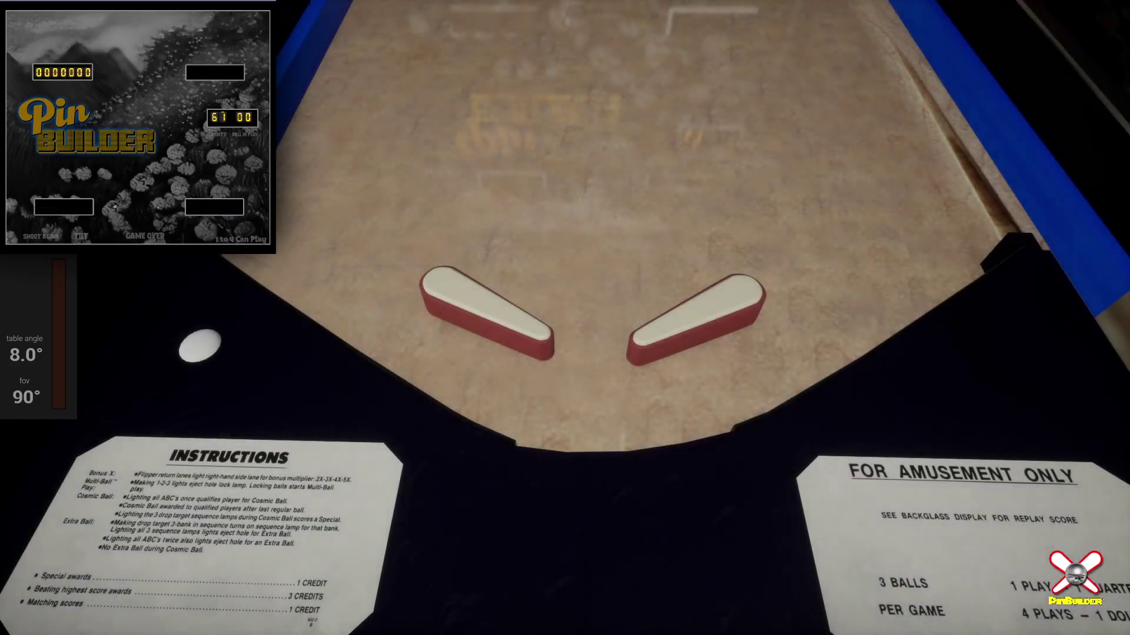
key(shift)
key(shift)
key(shift)
key(1)
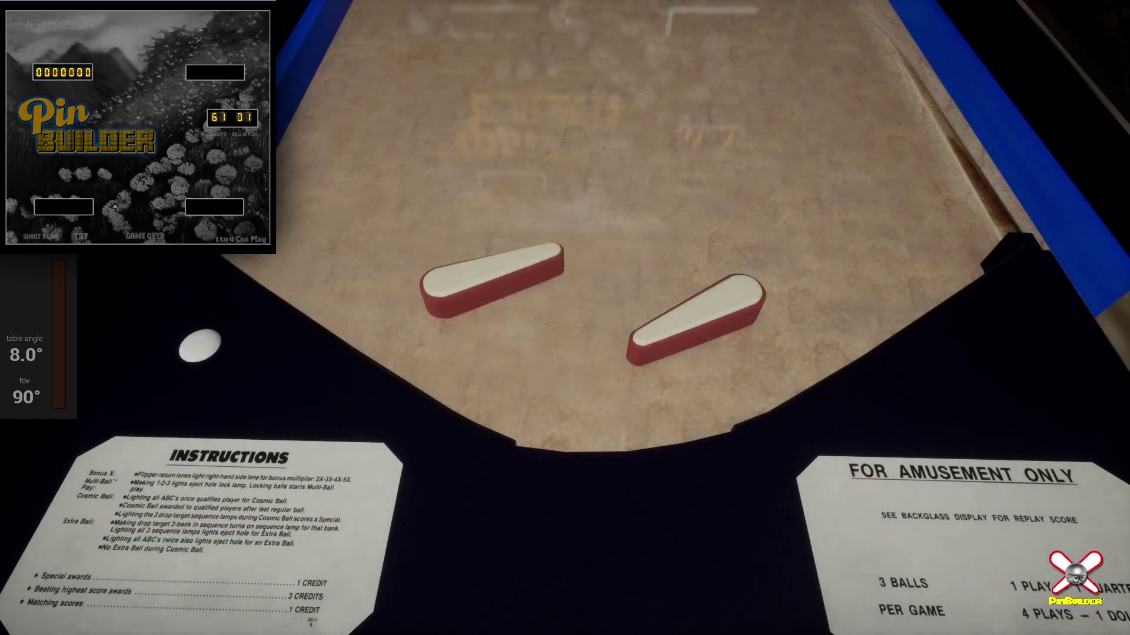
key(shift)
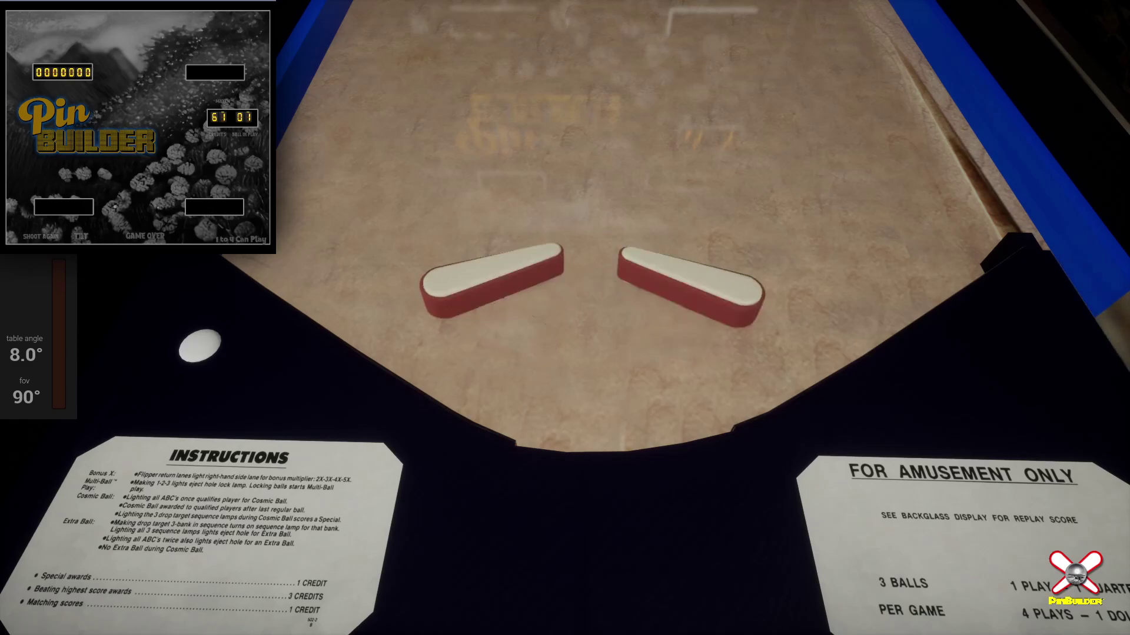
key(shift)
key(shift)
key(shift)
key(shift)
key(shift)
key(shift)
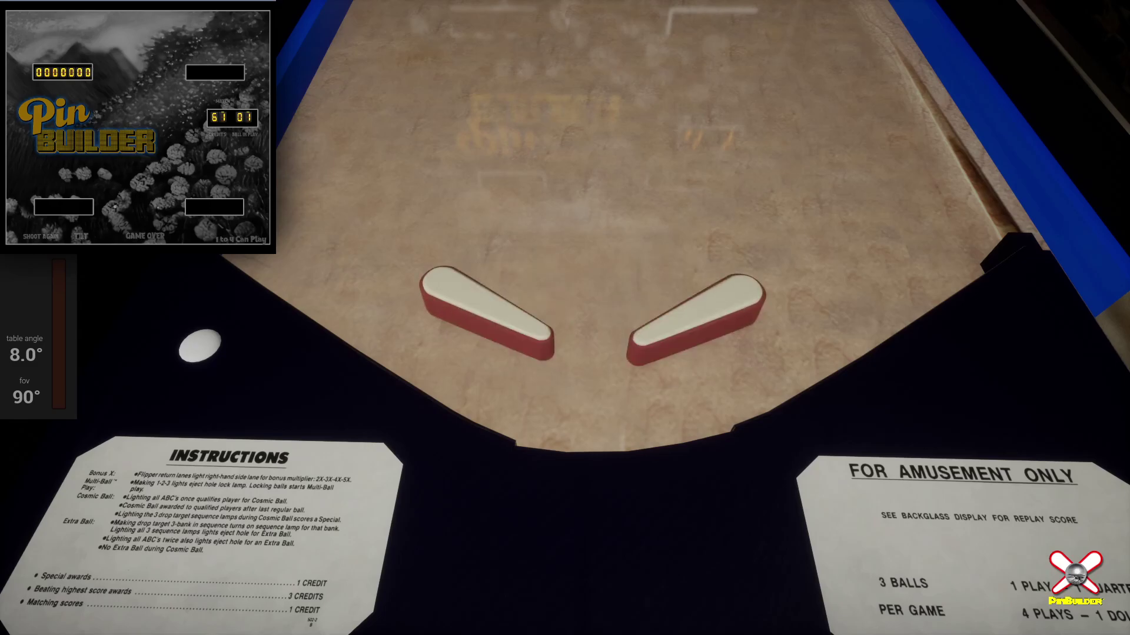
key(v)
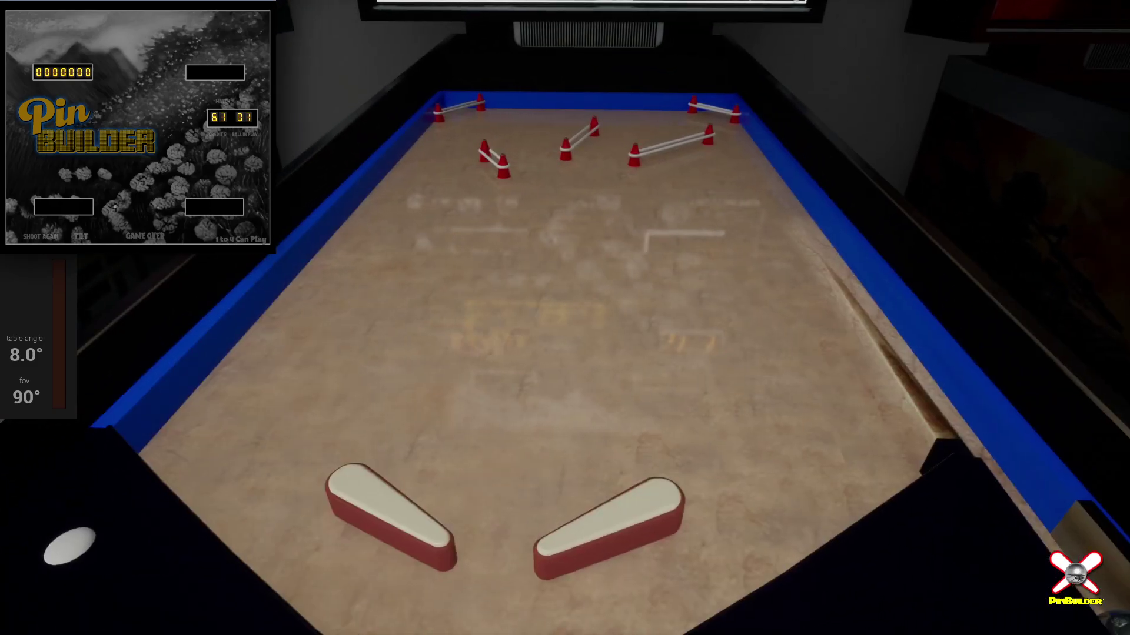
Cycle the camera to the full cabinet view of the machine.
key(v)
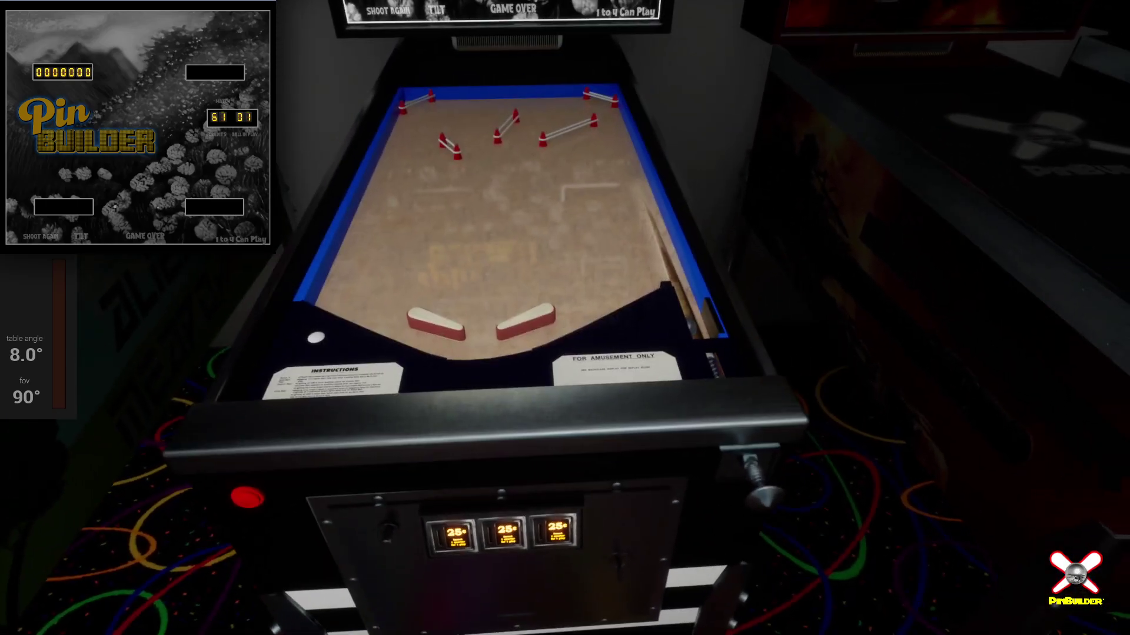
Launch the ball up the shooter lane with the plunger.
key(Return)
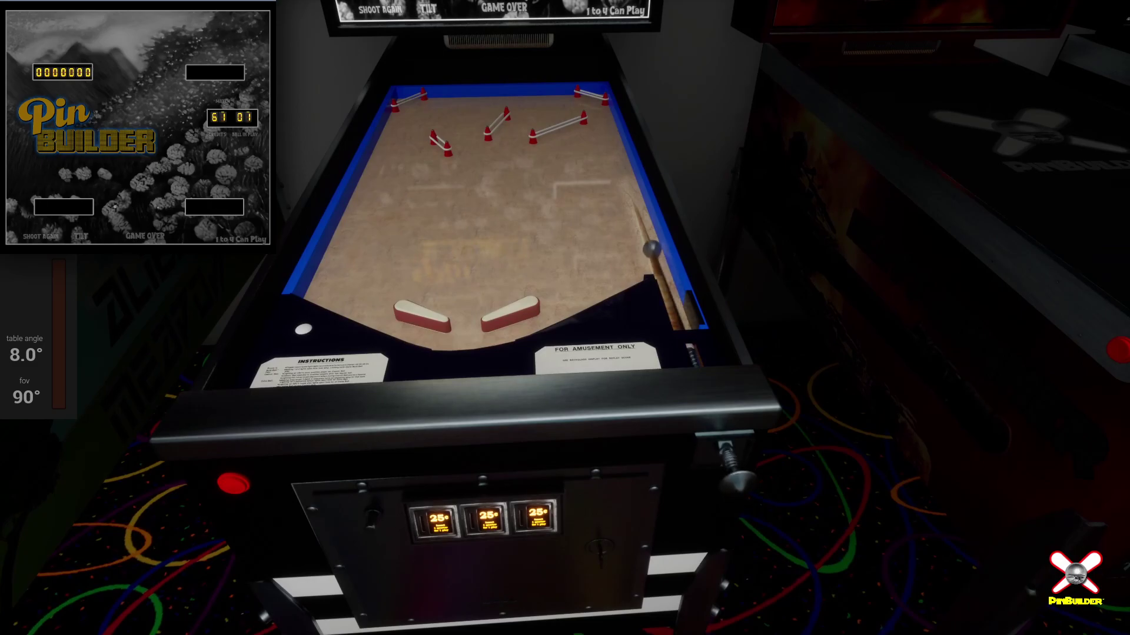
key(Return)
key(Return)
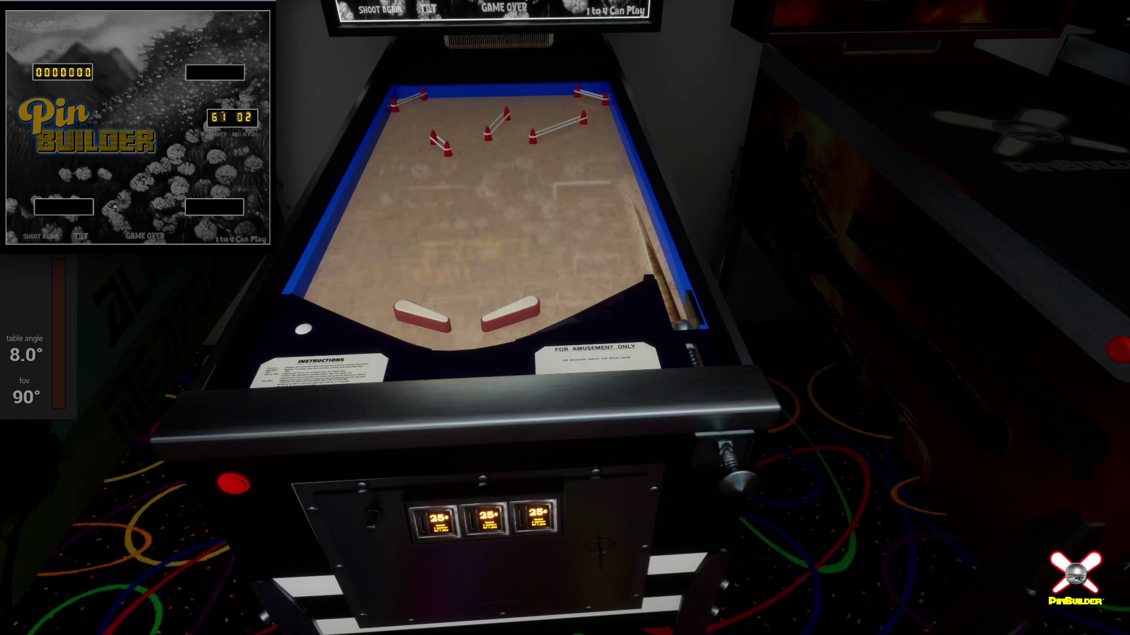
Fire the plunger repeatedly to send balls onto the playfield until ball 3 reaches the shooter lane.
key(Return)
key(Return)
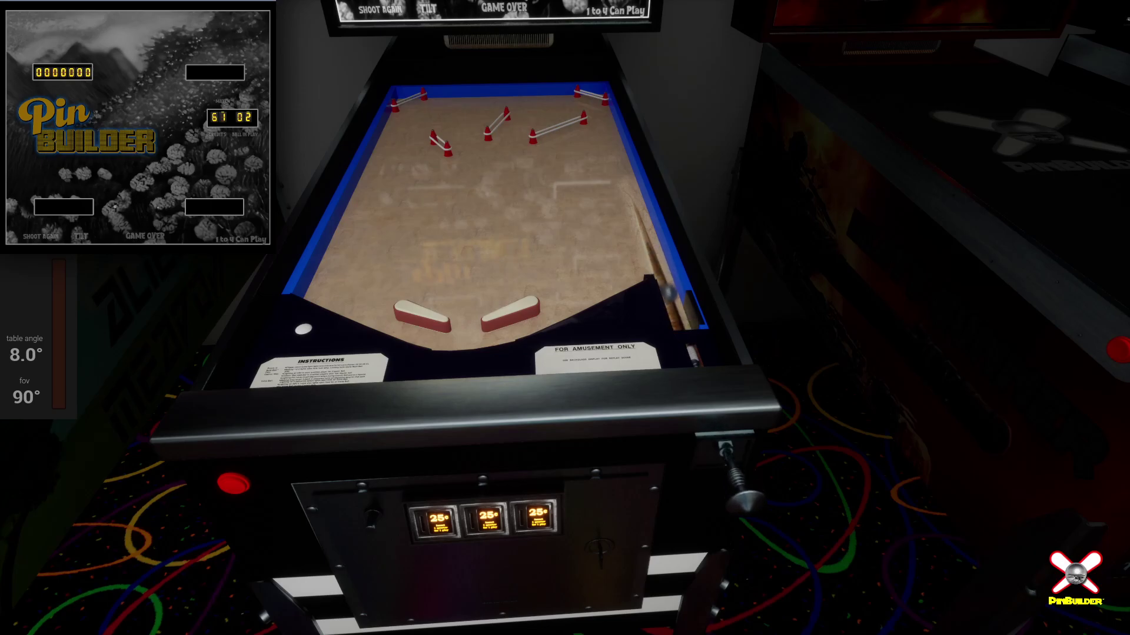
key(Return)
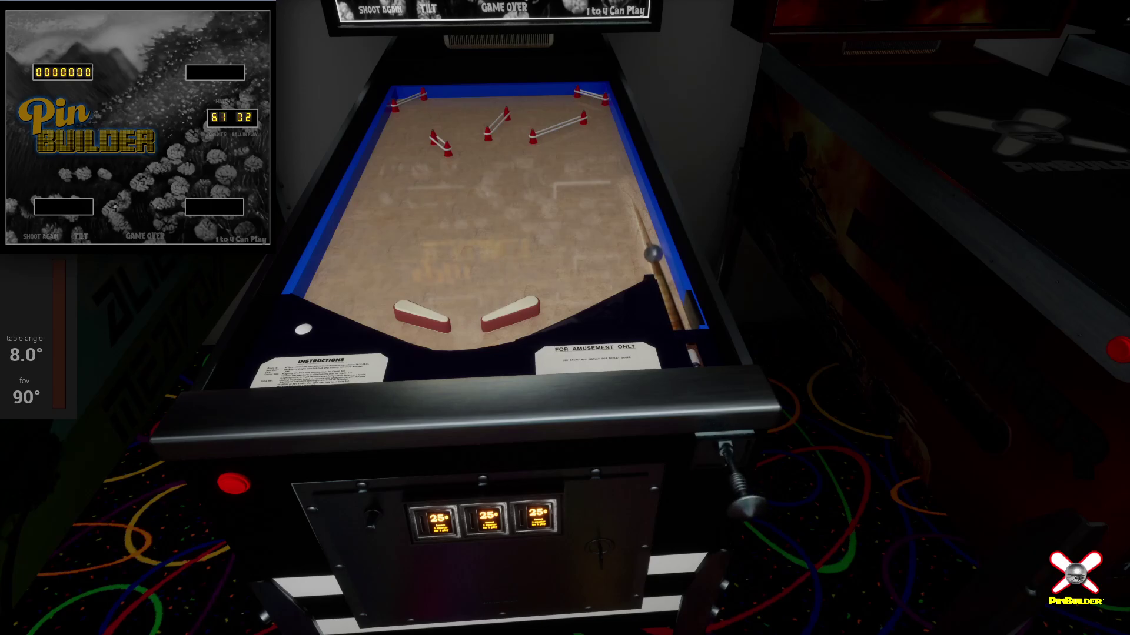
key(Return)
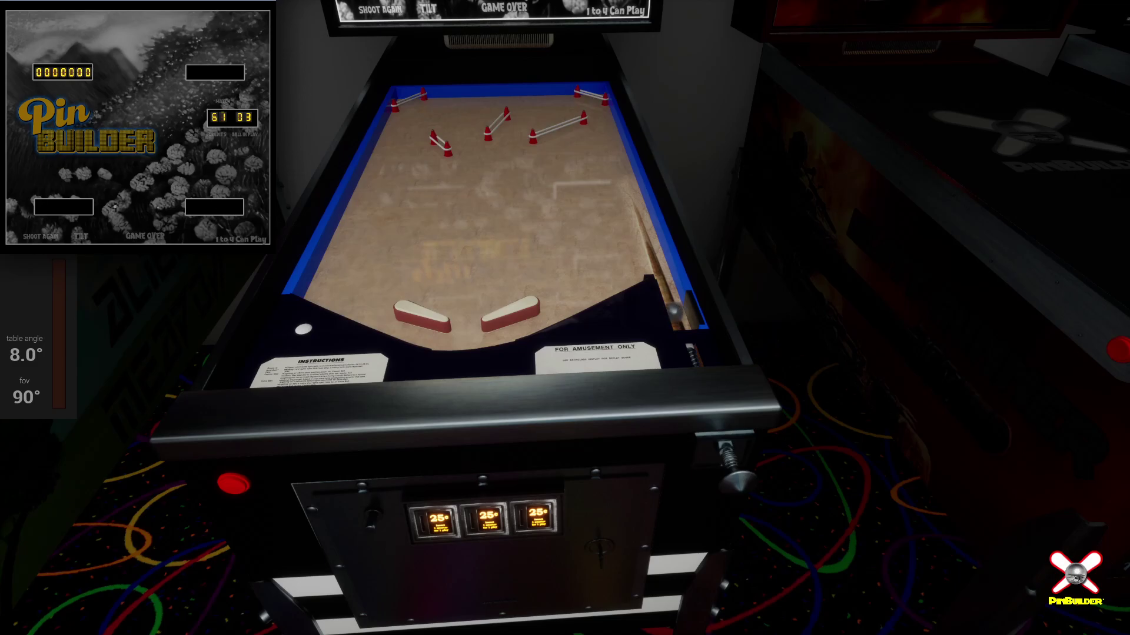
key(Return)
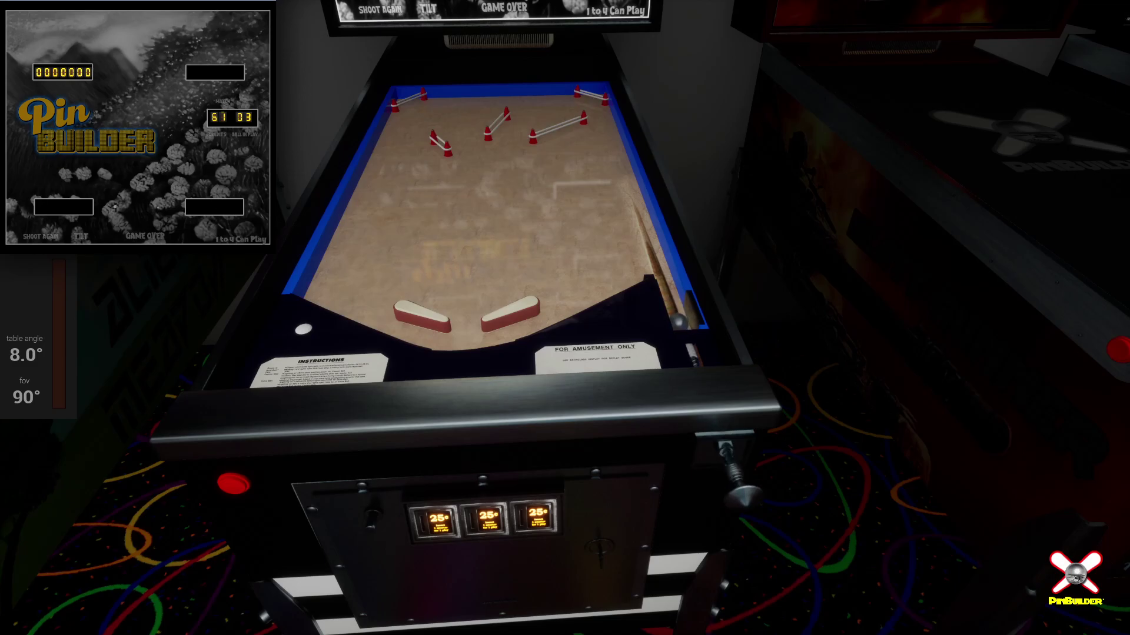